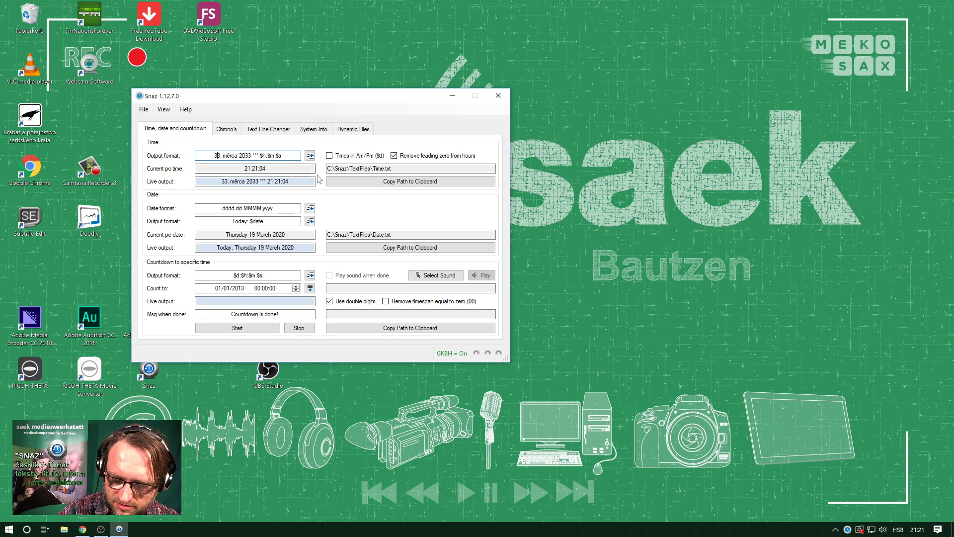
- Set the Time output format to "35. měrc 2073 *** $h:$m:$s"
{"action": "key", "text": "Delete"}
{"action": "key", "text": "Delete"}
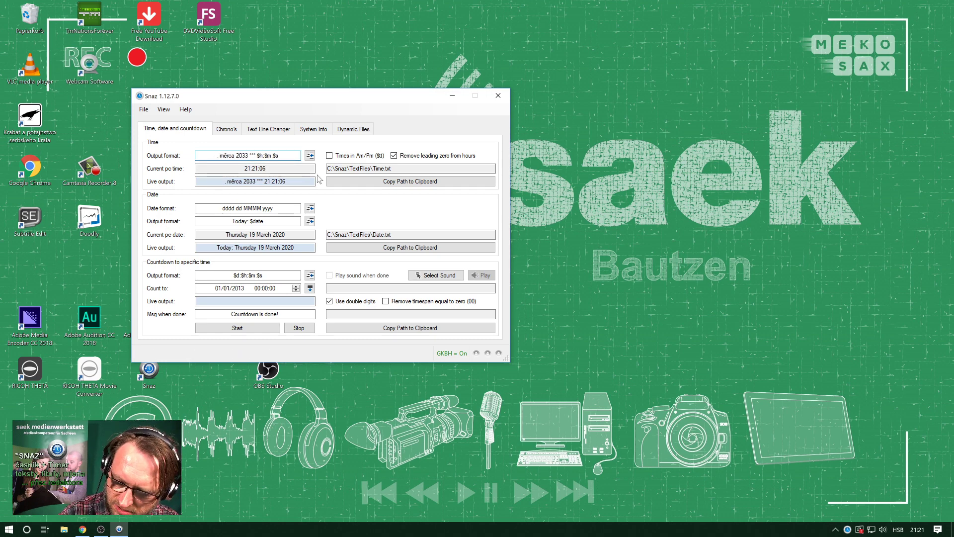
{"action": "type", "text": "35"}
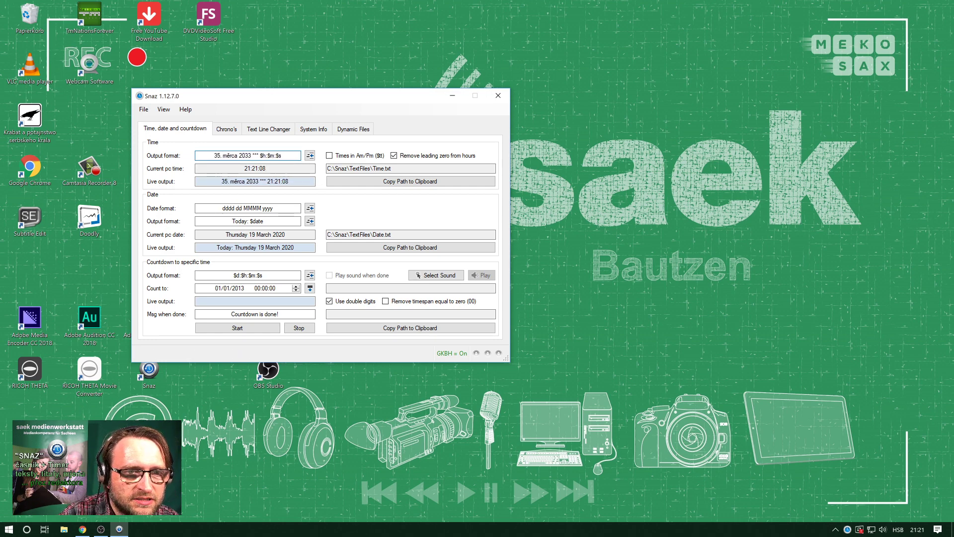
{"action": "key", "text": "BackSpace"}
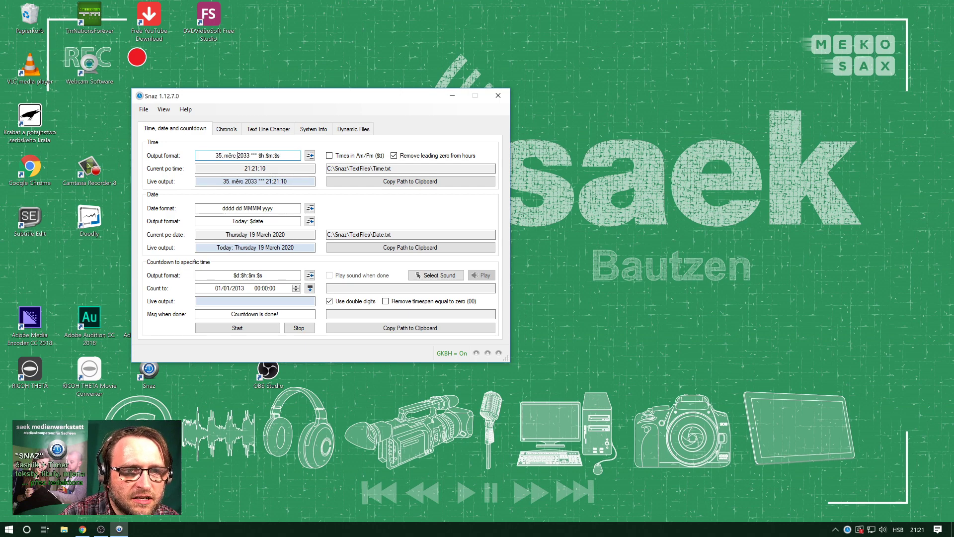
{"action": "key", "text": "Delete"}
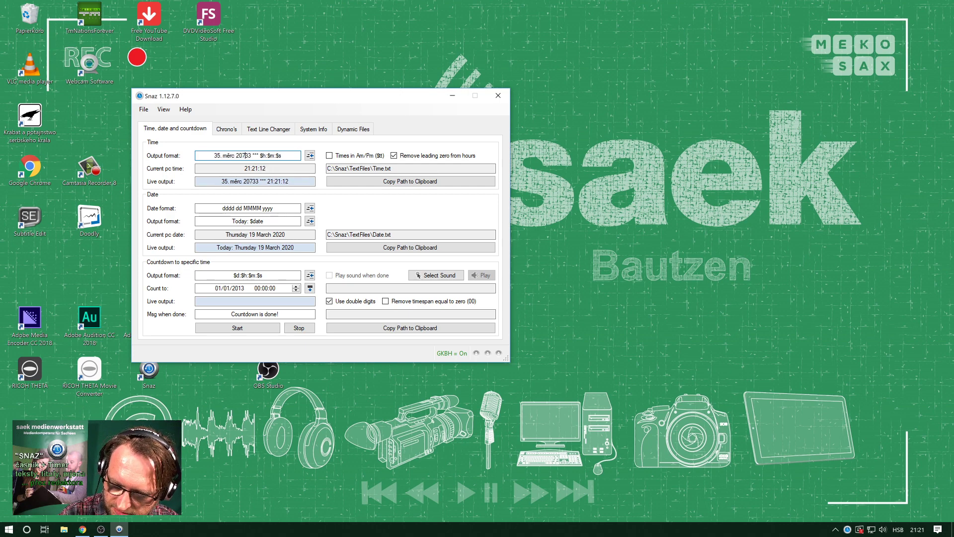
{"action": "type", "text": "7"}
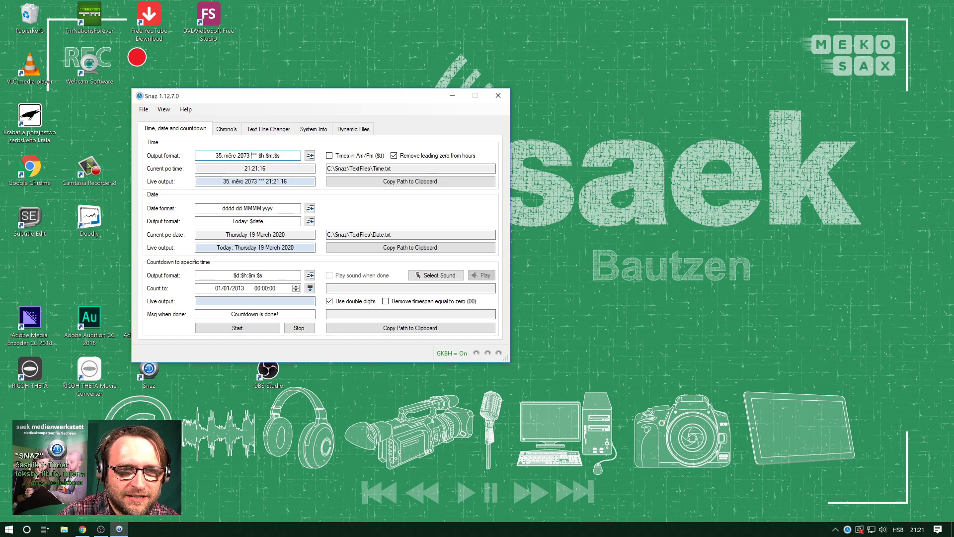
{"action": "key", "text": "Delete"}
{"action": "key", "text": "Delete"}
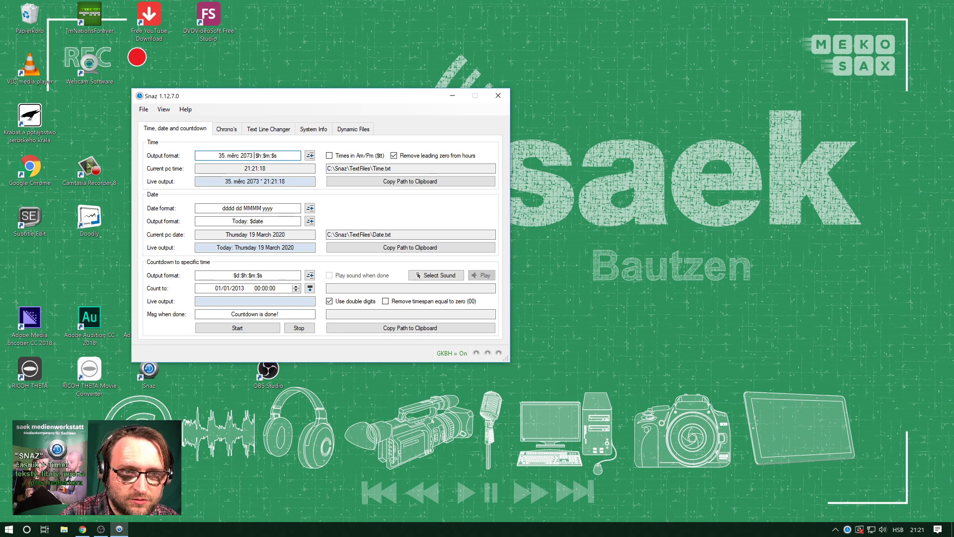
{"action": "type", "text": "***"}
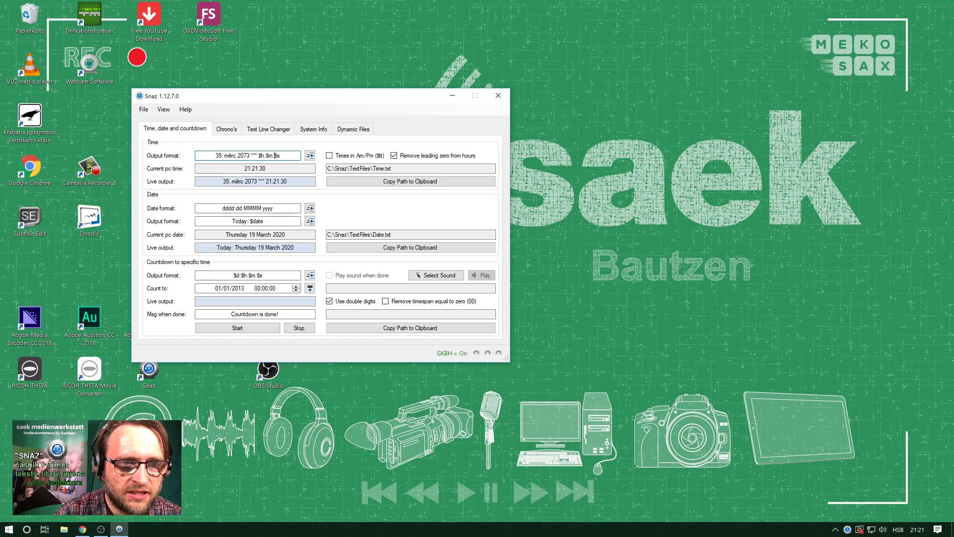
- Move the Snaz window aside and copy the path of the Time.txt file to the clipboard
{"action": "left_click_drag", "start_coordinate": [336, 98], "coordinate": [338, 89]}
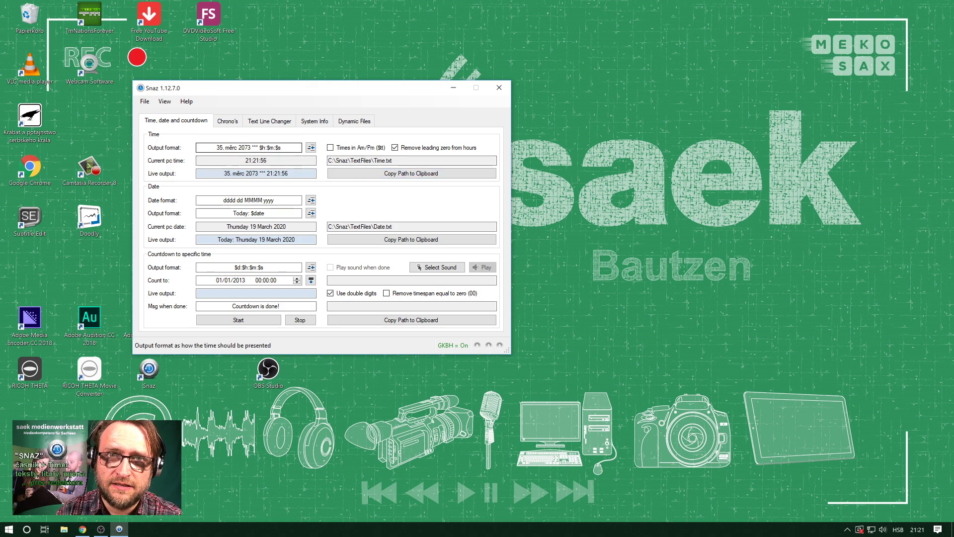
{"action": "left_click_drag", "start_coordinate": [316, 87], "coordinate": [368, 75]}
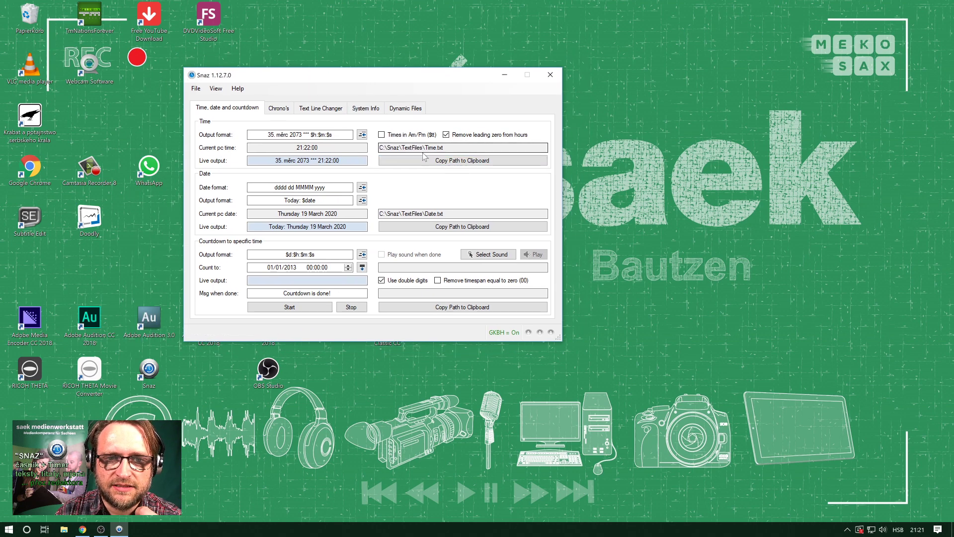
{"action": "left_click", "coordinate": [390, 161]}
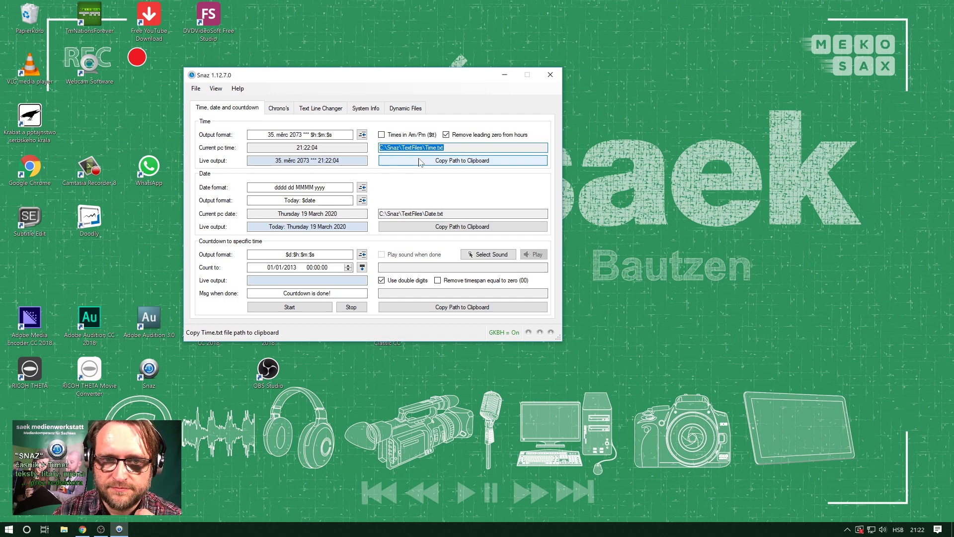
{"action": "left_click", "coordinate": [440, 160]}
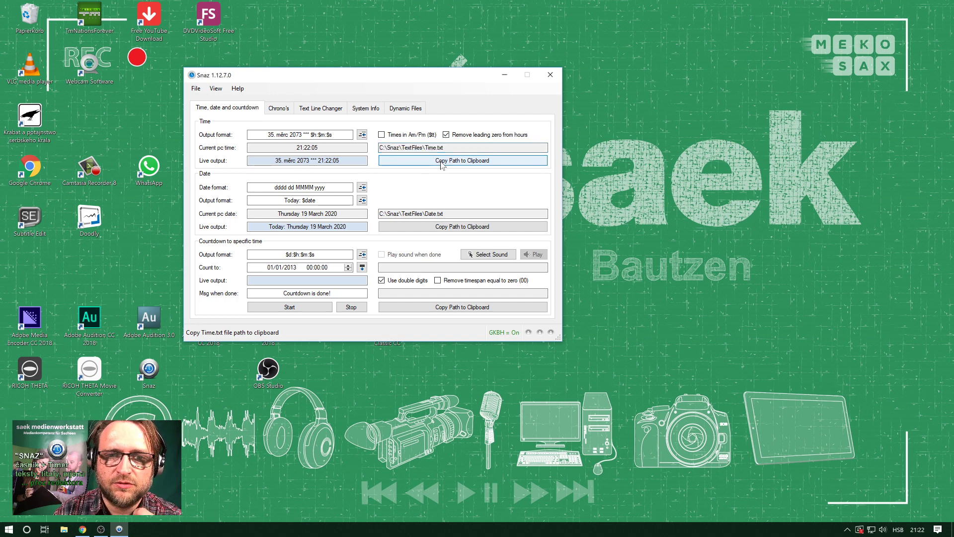
- Launch OBS Studio despite the running instance and show the timer source in the scene "Kamerabild + aktiver Timecode oder Text"
{"action": "double_click", "coordinate": [268, 370]}
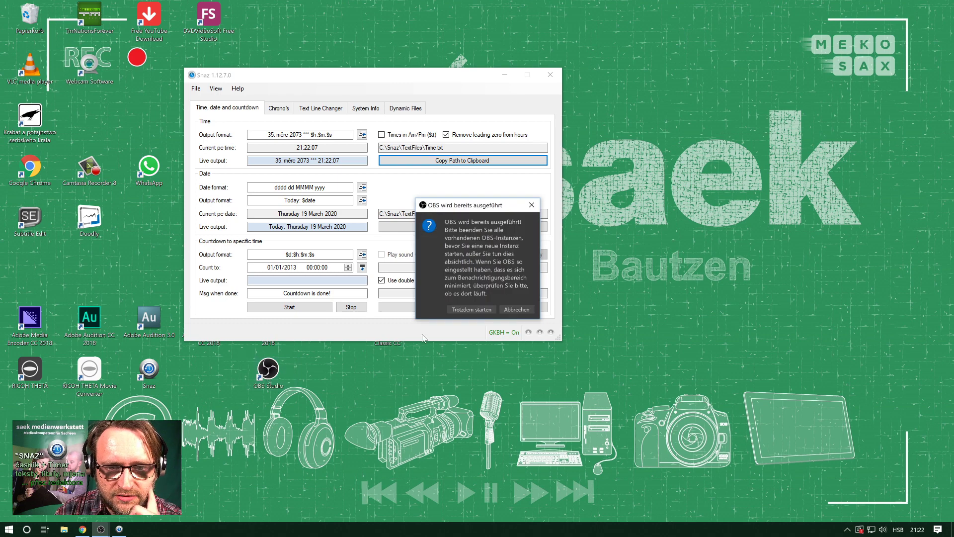
{"action": "left_click", "coordinate": [471, 309]}
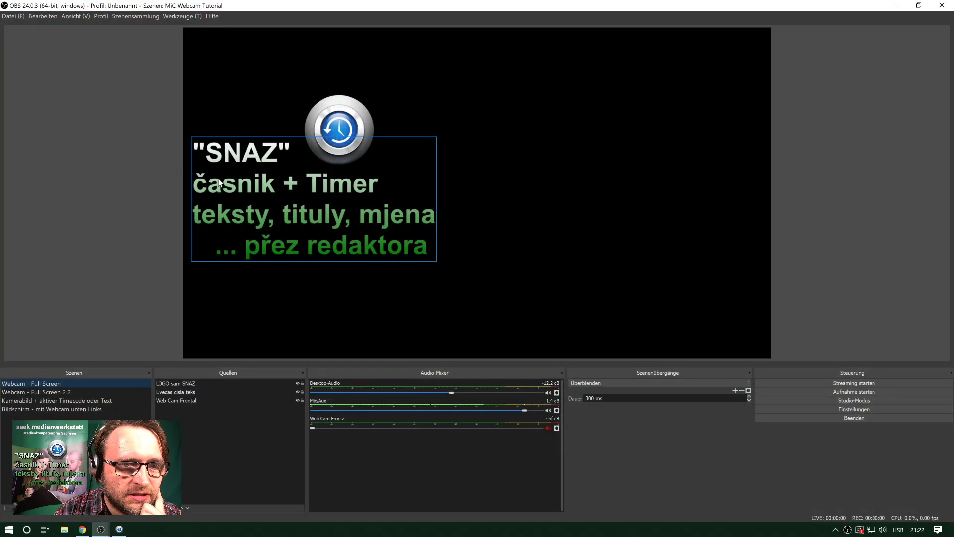
{"action": "left_click", "coordinate": [85, 399]}
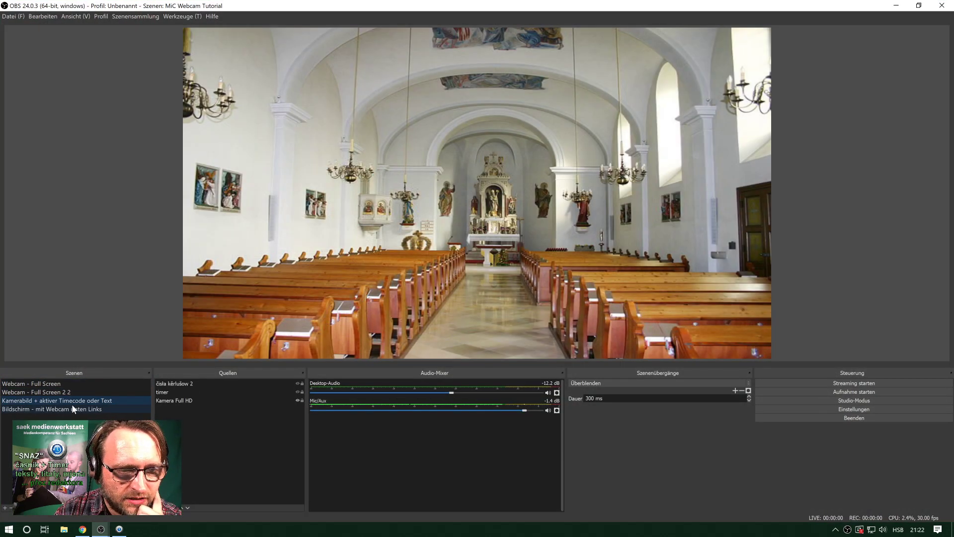
{"action": "left_click", "coordinate": [209, 392]}
{"action": "left_click", "coordinate": [297, 392]}
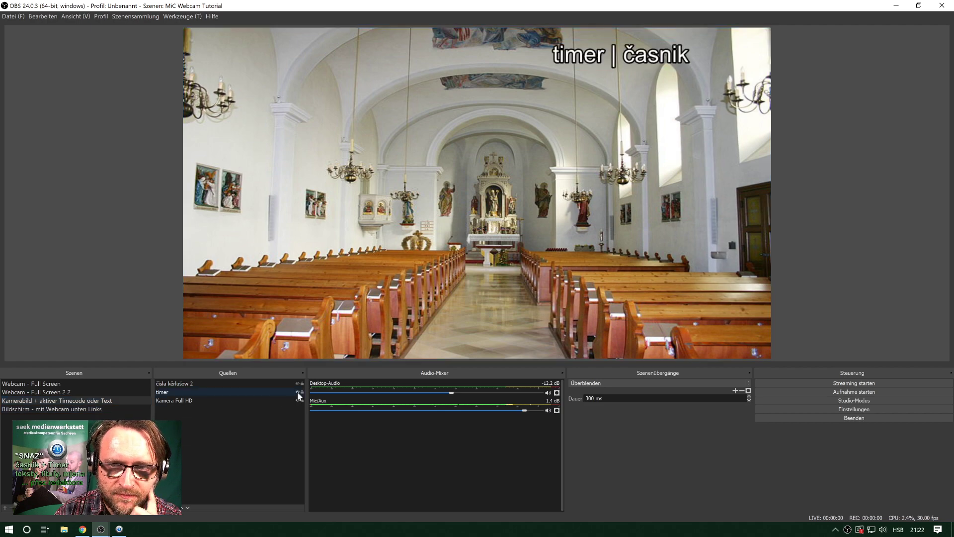
- Make the timer text source read from a file and choose the copied path C:\Snaz\TextFiles\Time.txt as its text file
{"action": "double_click", "coordinate": [207, 392]}
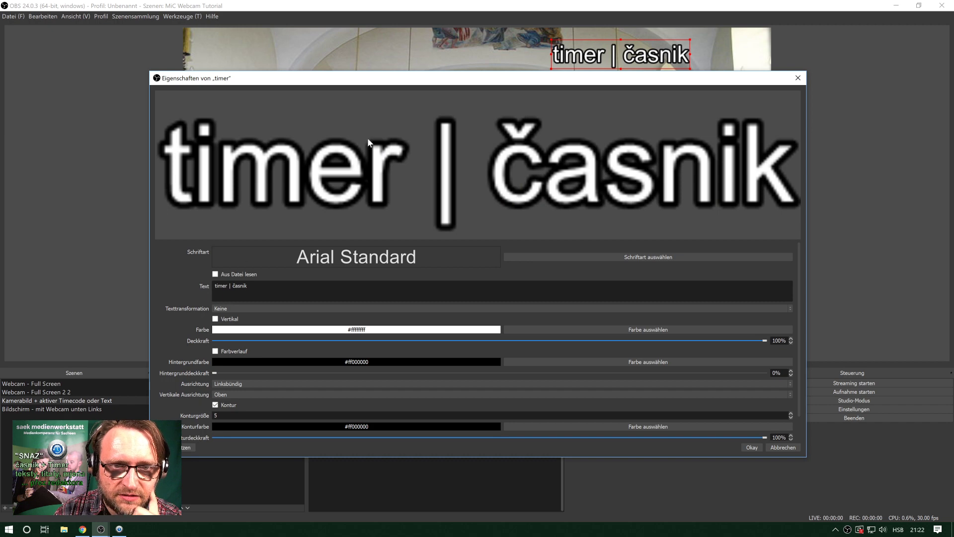
{"action": "left_click_drag", "start_coordinate": [383, 79], "coordinate": [331, 6]}
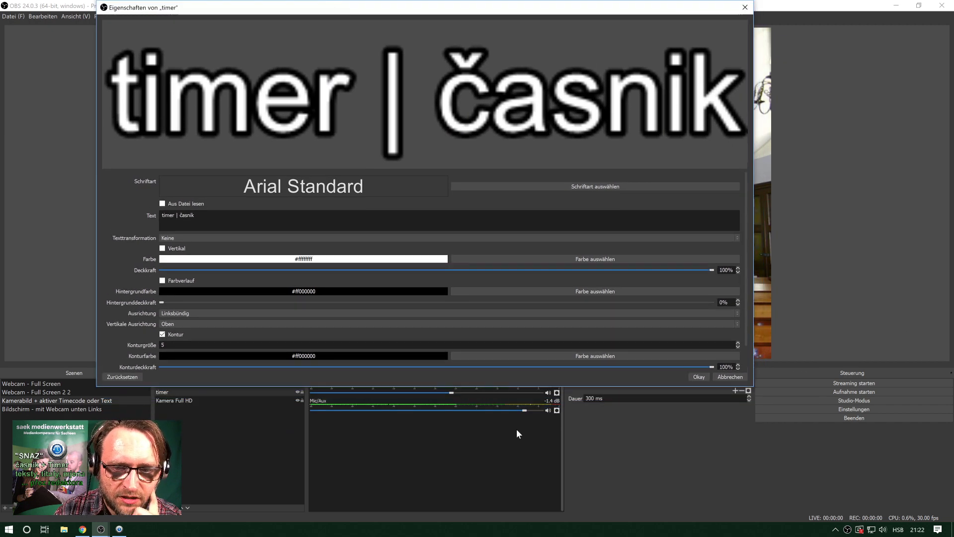
{"action": "left_click", "coordinate": [547, 409]}
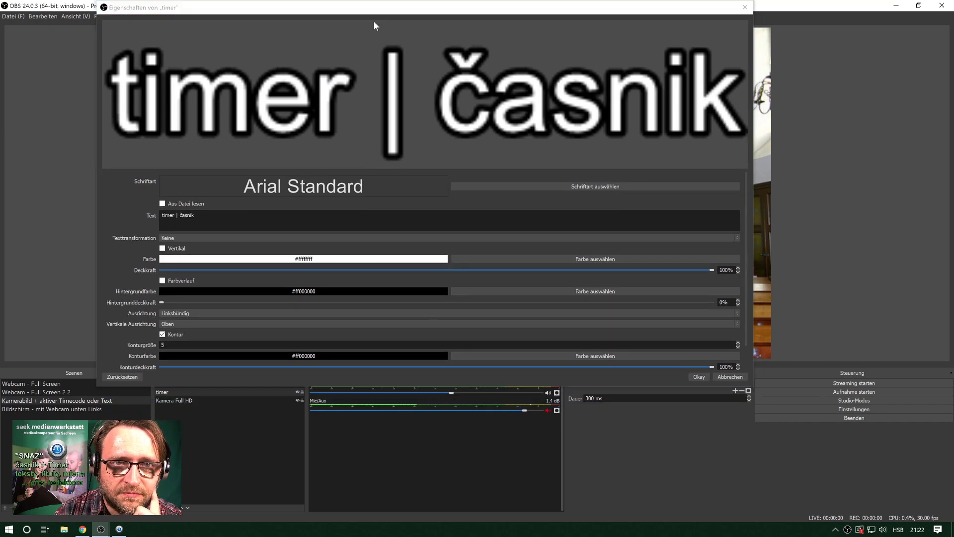
{"action": "left_click_drag", "start_coordinate": [373, 7], "coordinate": [378, 32]}
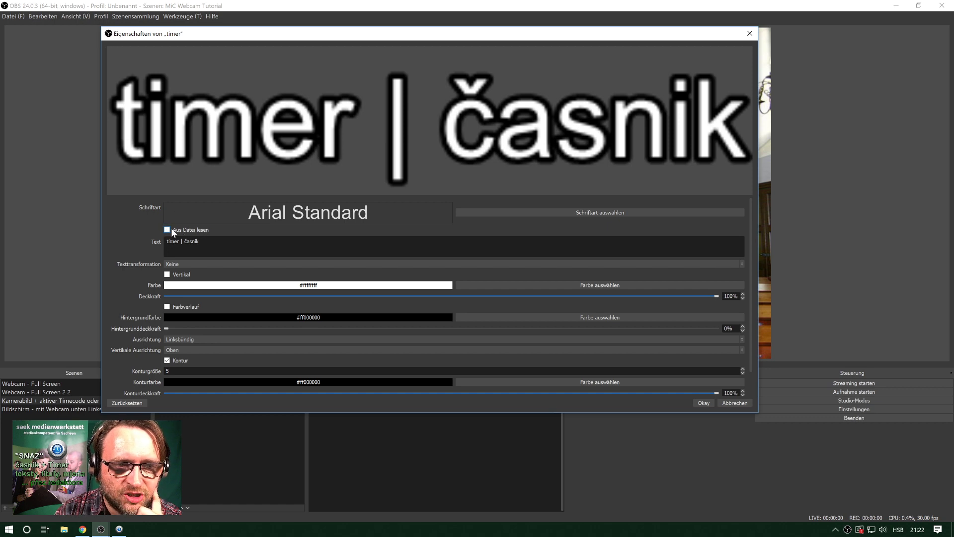
{"action": "left_click_drag", "start_coordinate": [313, 36], "coordinate": [345, 120]}
{"action": "left_click", "coordinate": [200, 313]}
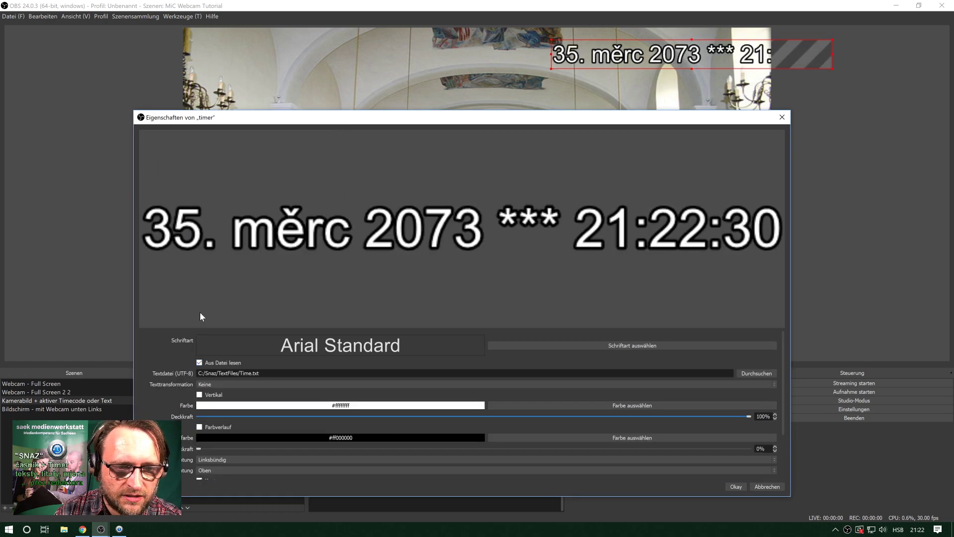
{"action": "left_click", "coordinate": [757, 374]}
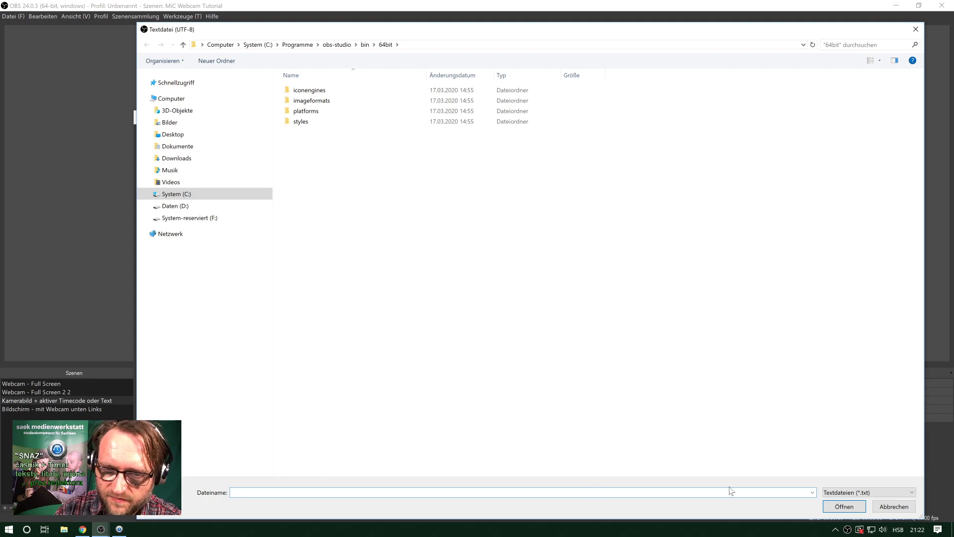
{"action": "key", "text": "ctrl+v"}
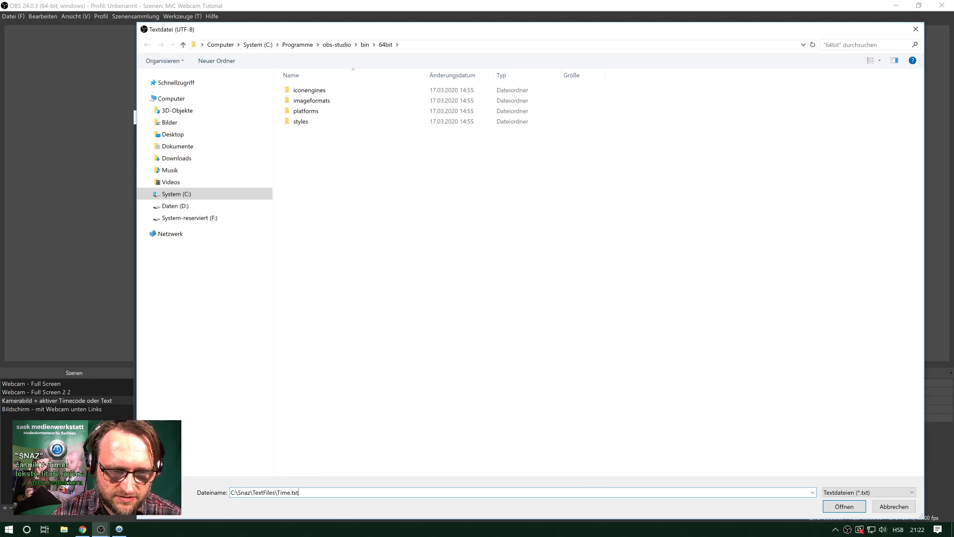
{"action": "left_click", "coordinate": [844, 507]}
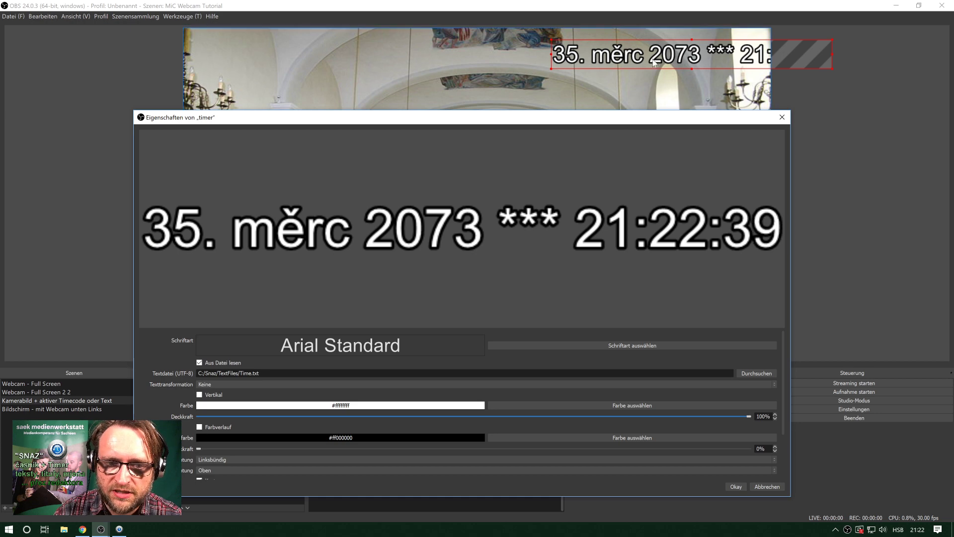
- Accept the timer properties and fit its text inside the upper-right part of the picture by moving and slightly shrinking it
{"action": "left_click_drag", "start_coordinate": [681, 61], "coordinate": [606, 61]}
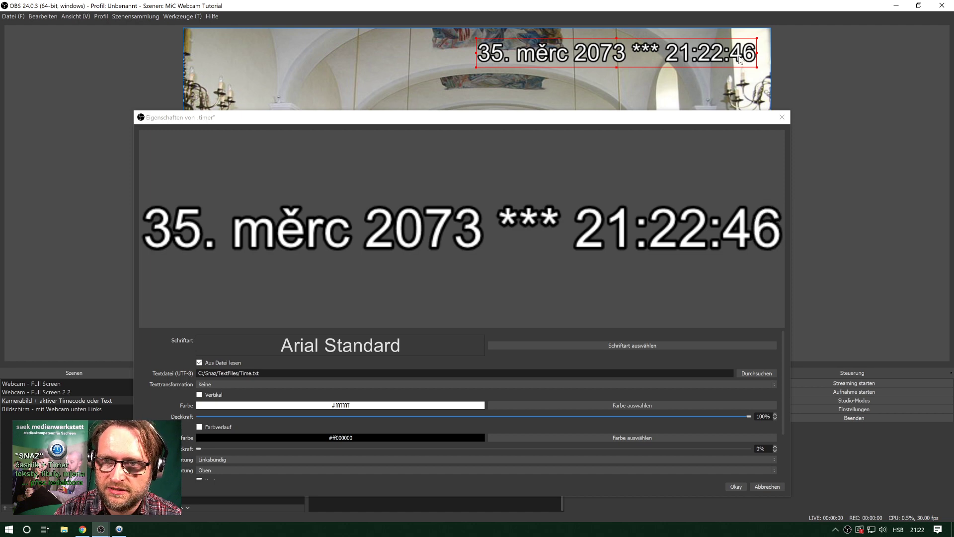
{"action": "left_click", "coordinate": [738, 486]}
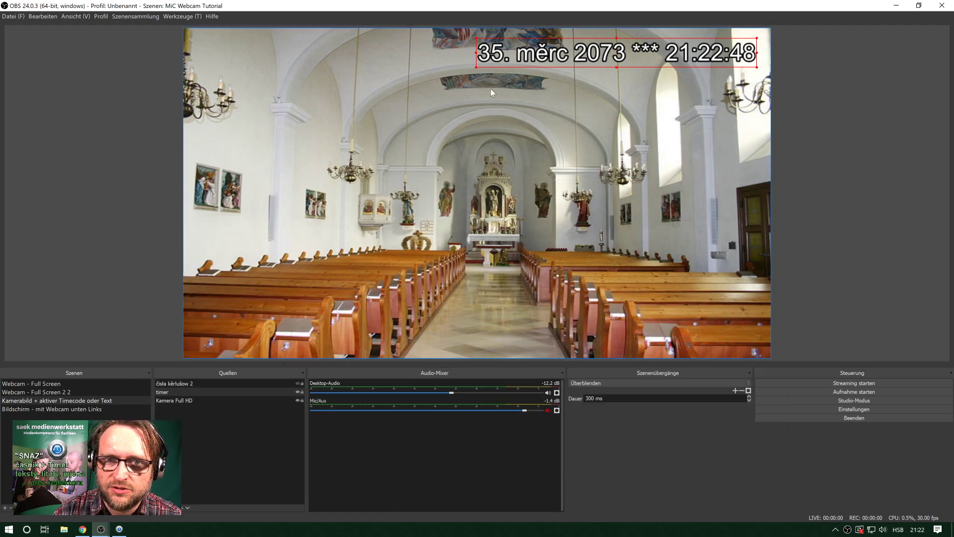
{"action": "left_click_drag", "start_coordinate": [476, 67], "coordinate": [513, 56]}
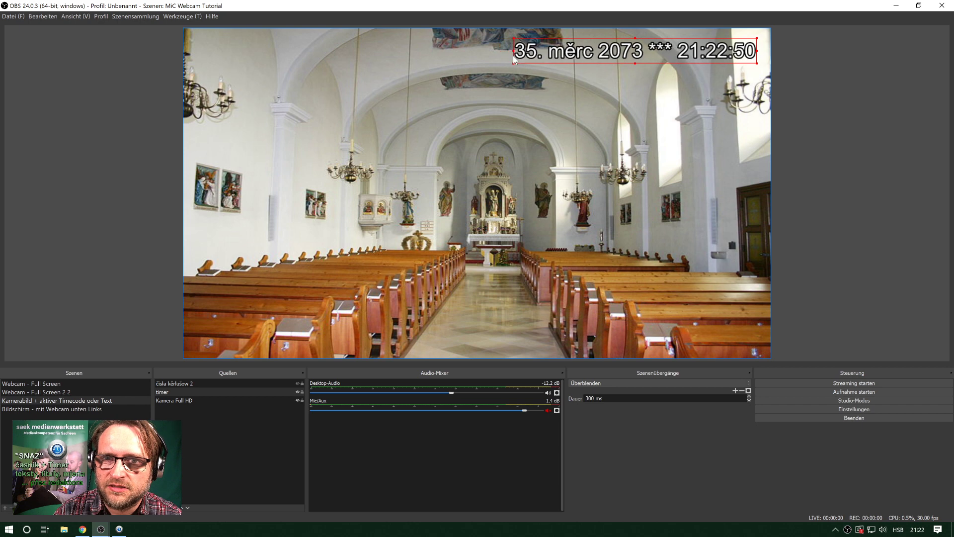
- Switch to Snaz and set the day in the Time output format to 36 and finally to 37
{"action": "left_click", "coordinate": [119, 529]}
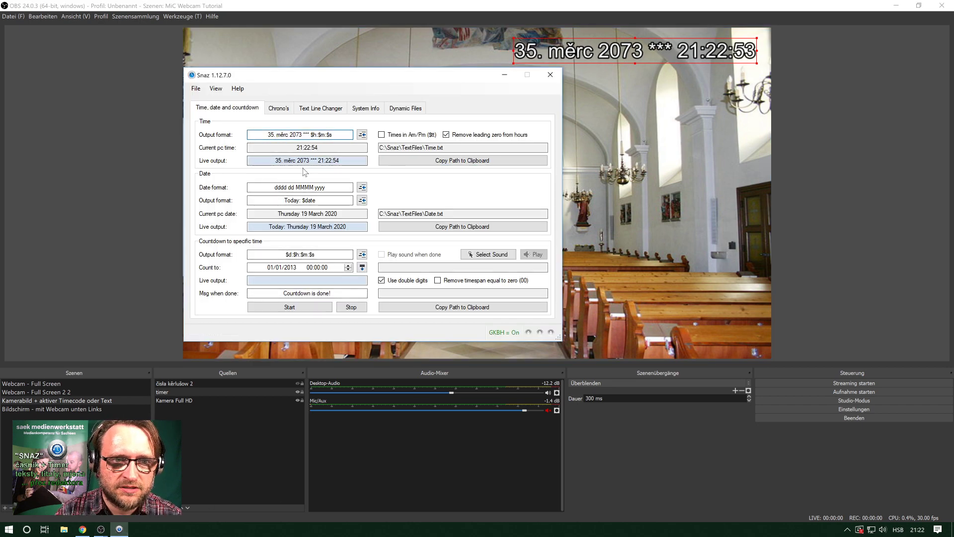
{"action": "key", "text": "BackSpace"}
{"action": "type", "text": "6"}
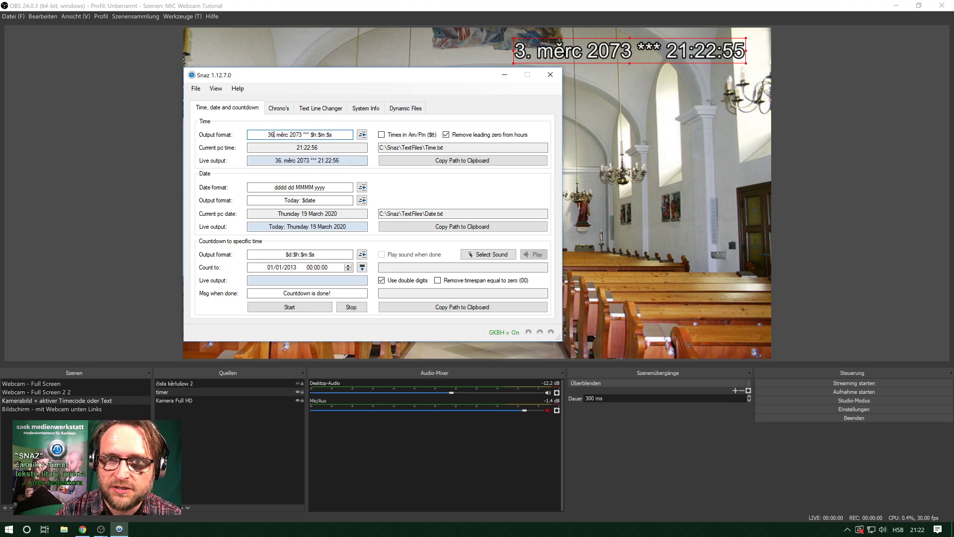
{"action": "key", "text": "BackSpace"}
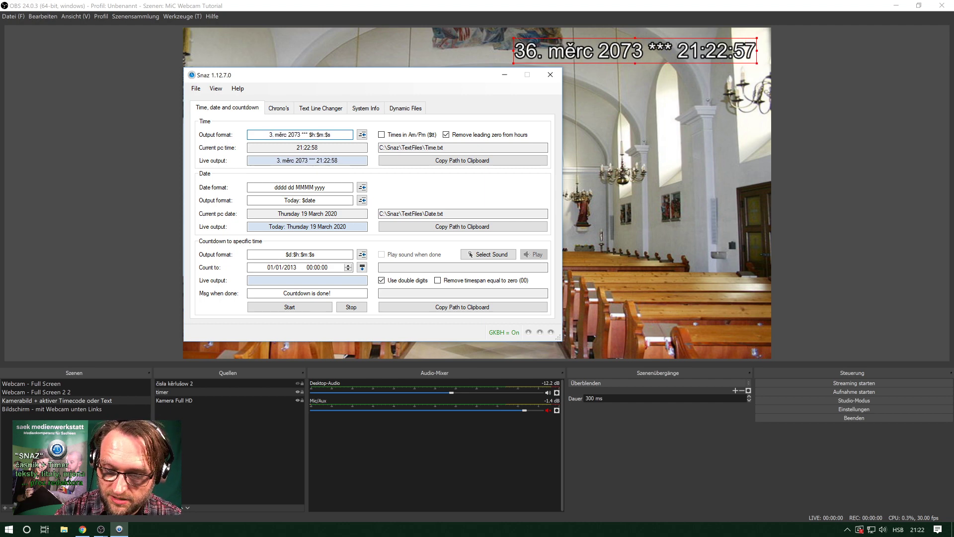
{"action": "type", "text": "7"}
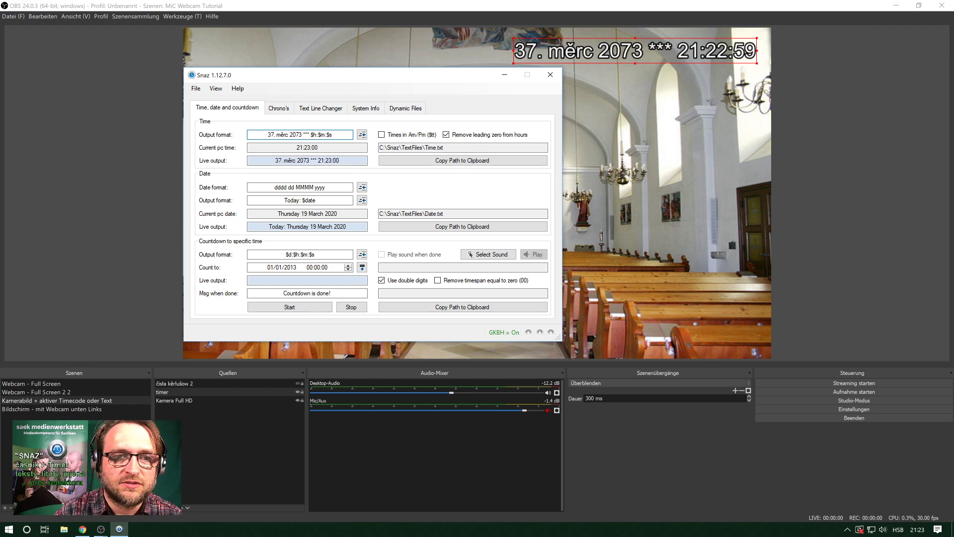
- Replace the year in the Time output format with 2020
{"action": "left_click", "coordinate": [290, 134]}
{"action": "type", "text": "2020"}
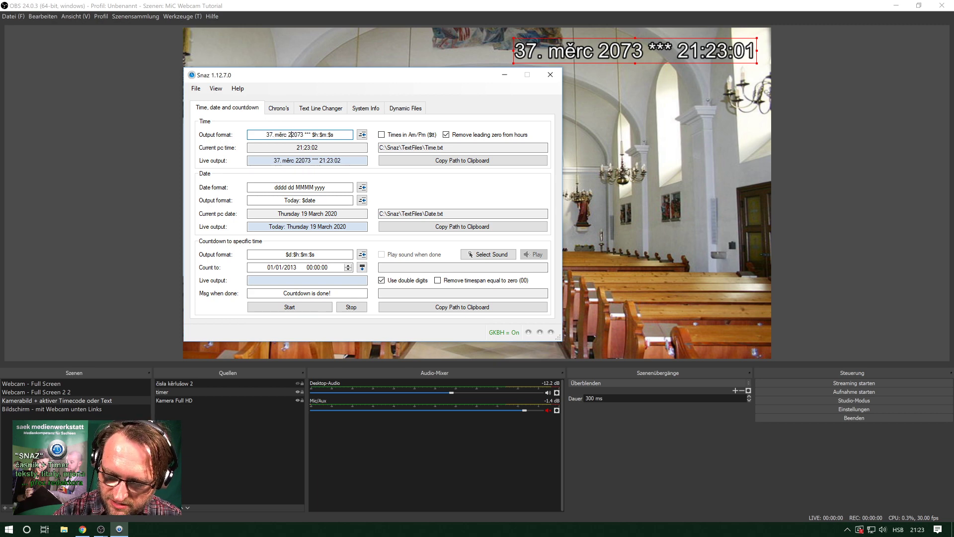
{"action": "key", "text": "Delete"}
{"action": "key", "text": "Delete"}
{"action": "key", "text": "Delete"}
{"action": "key", "text": "Delete"}
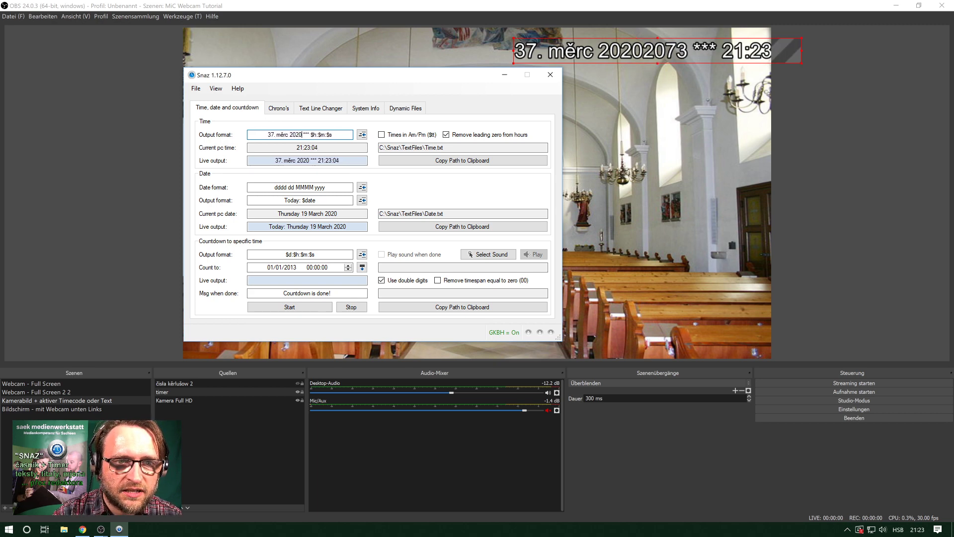
- Try the Time output format without seconds, and restore the ":$s" placeholder at its end
{"action": "key", "text": "End"}
{"action": "key", "text": "BackSpace"}
{"action": "key", "text": "BackSpace"}
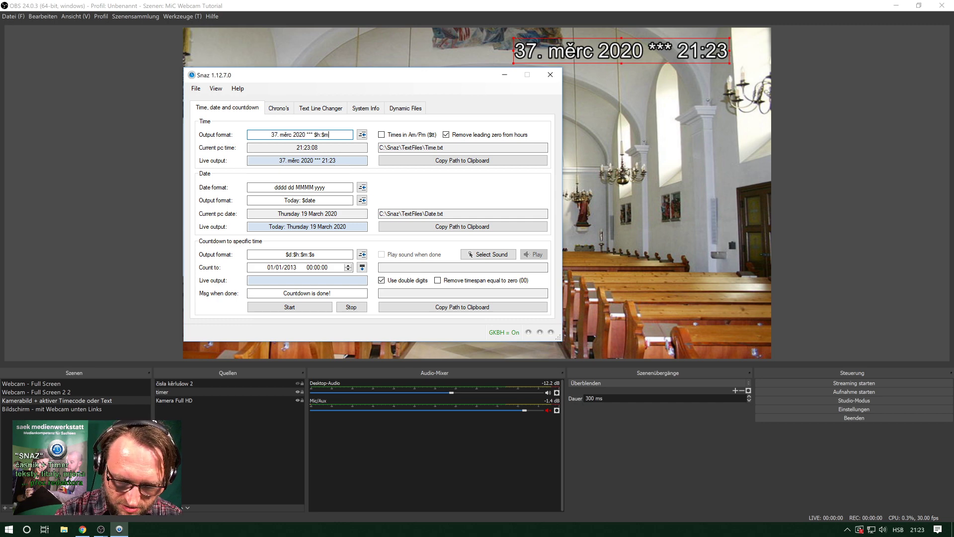
{"action": "type", "text": ":$s"}
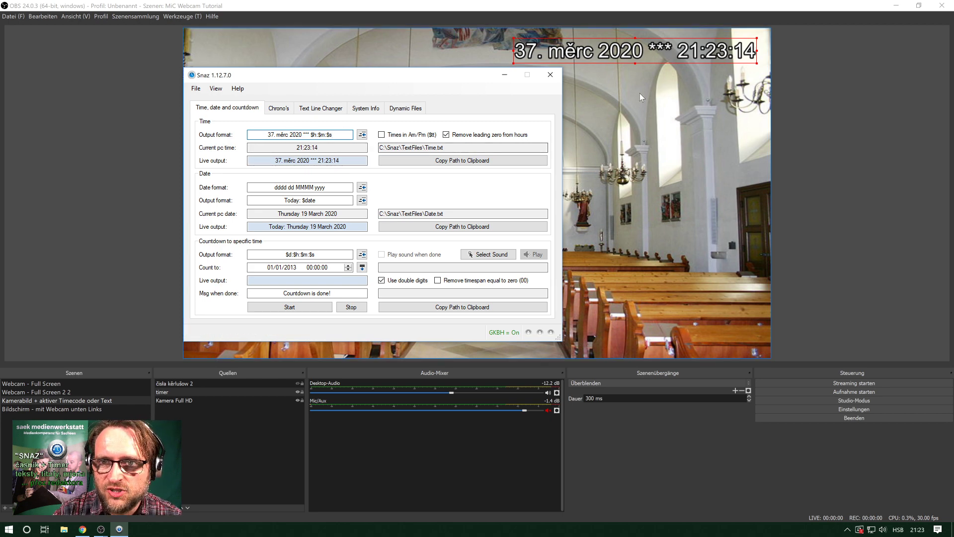
{"action": "left_click_drag", "start_coordinate": [463, 84], "coordinate": [424, 78]}
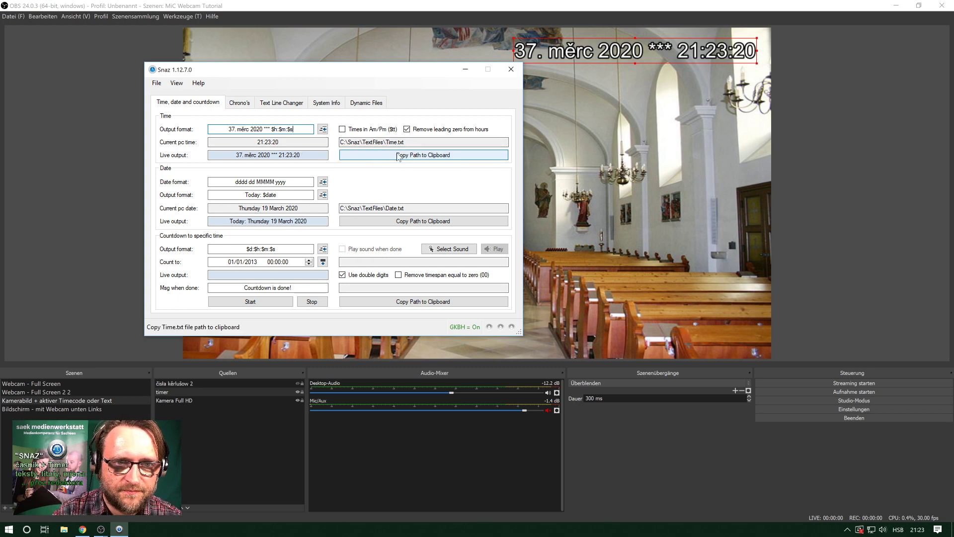
- Move the Snaz window aside, switch to OBS Studio and make the text source "čisła kěrlušow 2" visible
{"action": "left_click_drag", "start_coordinate": [397, 71], "coordinate": [267, 34]}
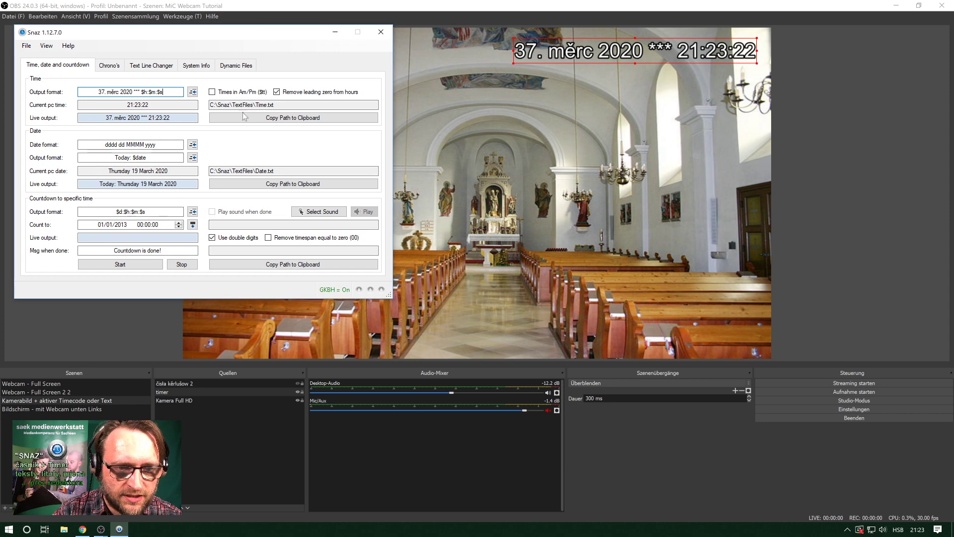
{"action": "left_click", "coordinate": [229, 421]}
{"action": "left_click", "coordinate": [275, 384]}
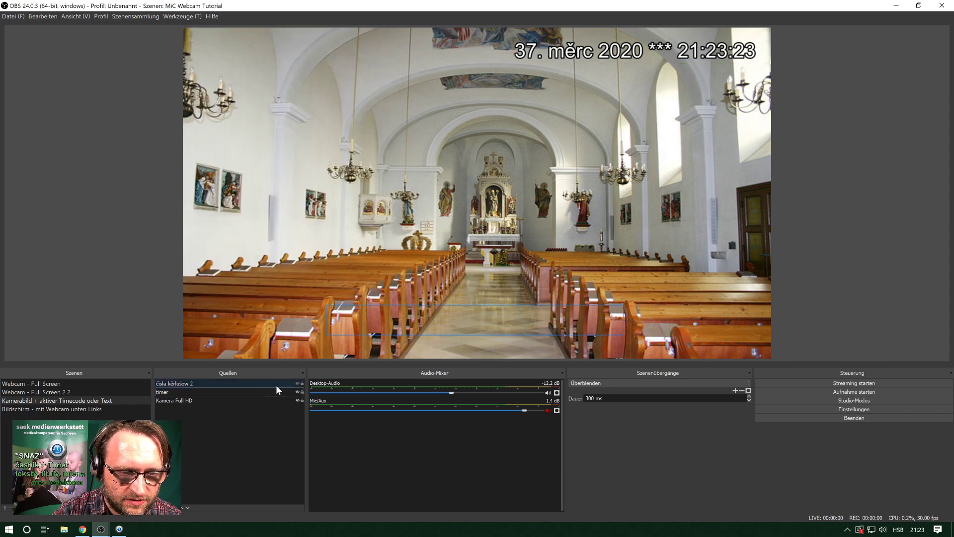
{"action": "left_click", "coordinate": [298, 383]}
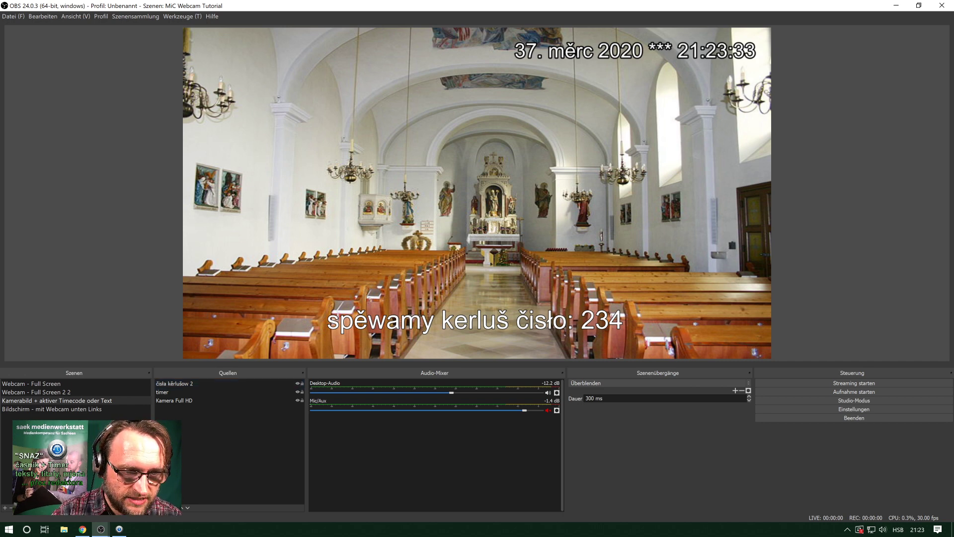
- In Snaz's Text Line Changer, change the first line to "spěwamy kerluš čisło: 273", copy its text and set the line active
{"action": "left_click", "coordinate": [119, 530]}
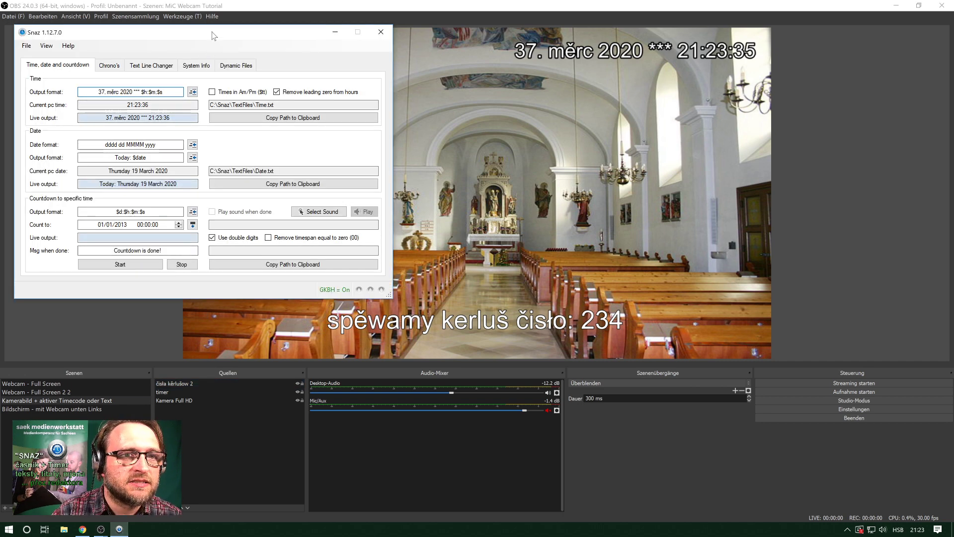
{"action": "left_click_drag", "start_coordinate": [212, 31], "coordinate": [232, 50]}
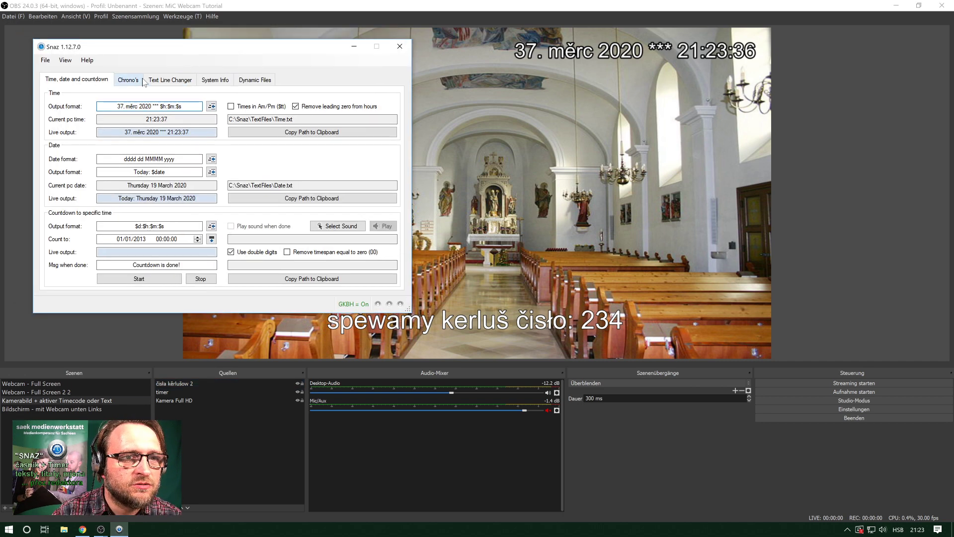
{"action": "left_click", "coordinate": [179, 82]}
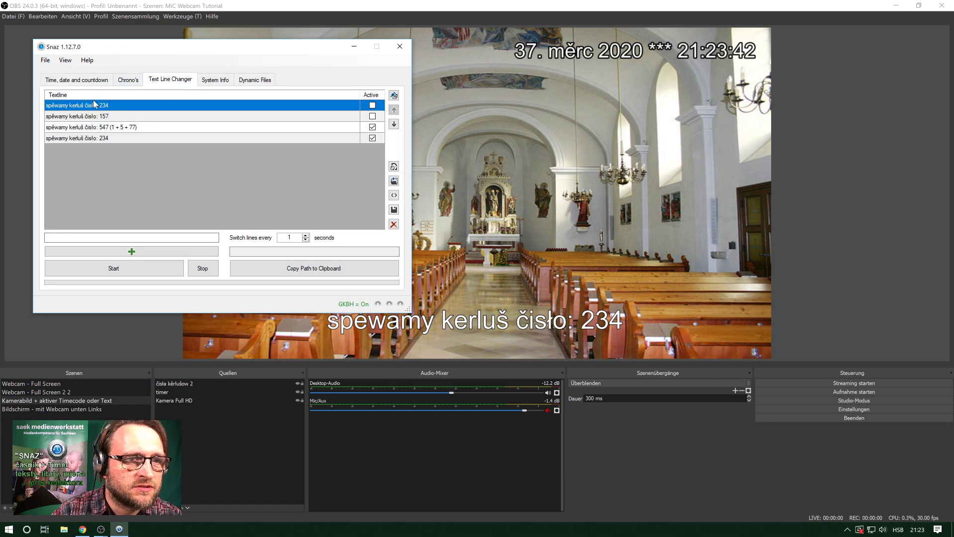
{"action": "double_click", "coordinate": [117, 105]}
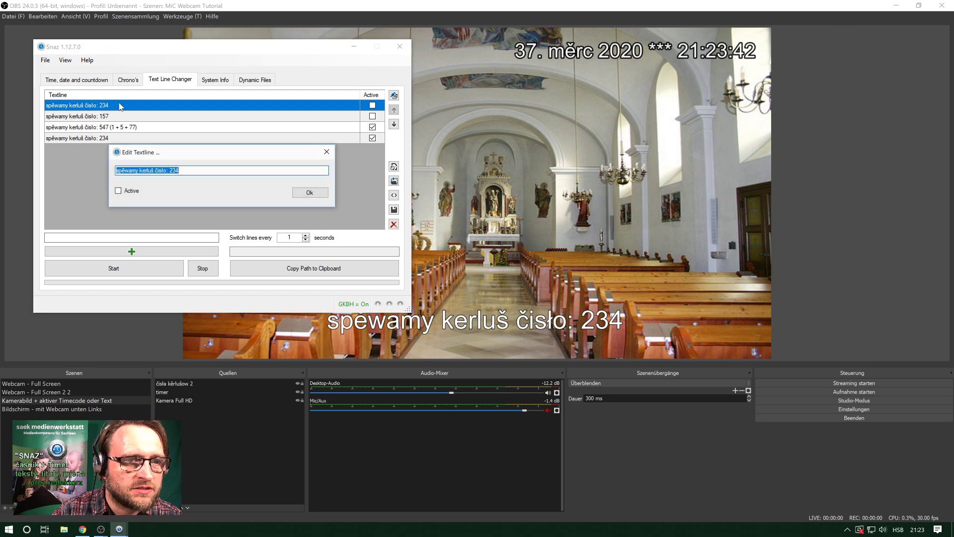
{"action": "left_click", "coordinate": [198, 171]}
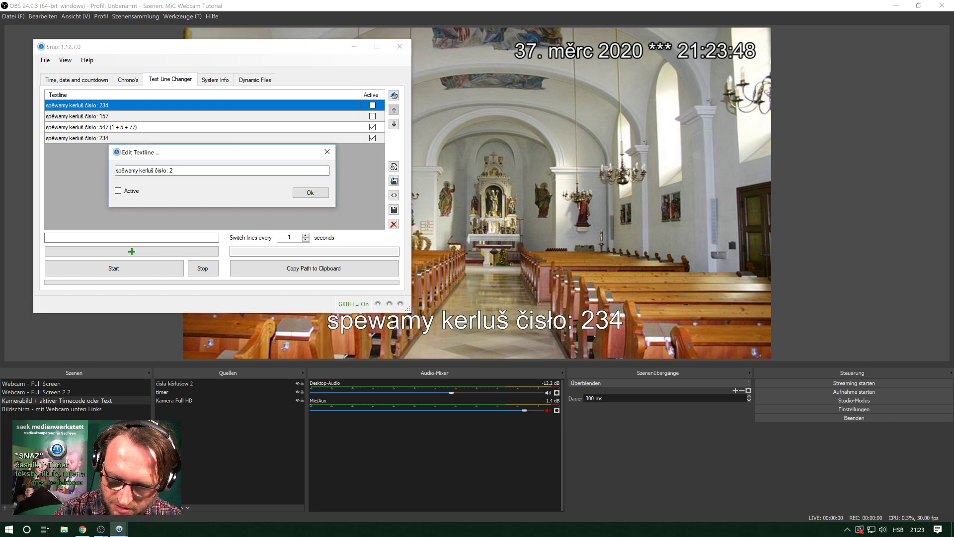
{"action": "key", "text": "BackSpace"}
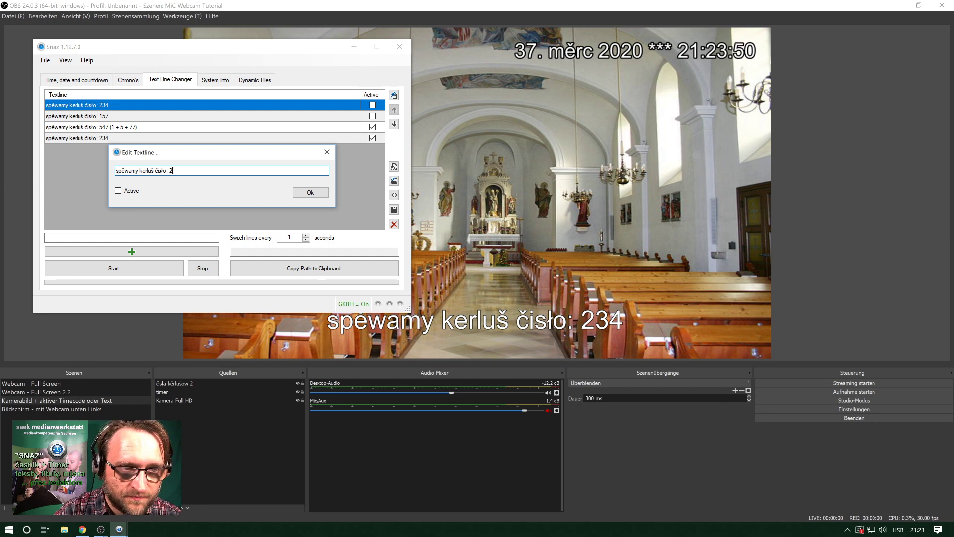
{"action": "key", "text": "ctrl+a"}
{"action": "key", "text": "ctrl+c"}
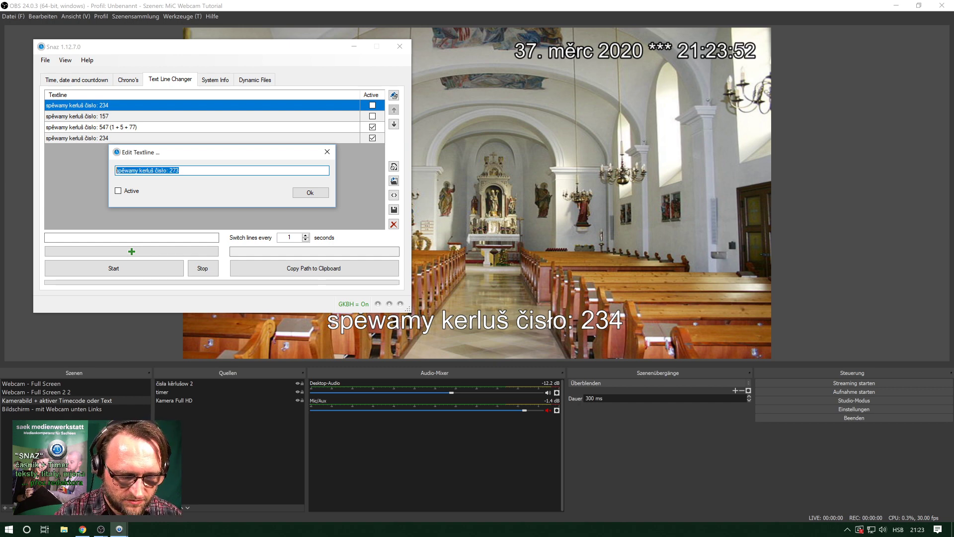
{"action": "left_click", "coordinate": [126, 192]}
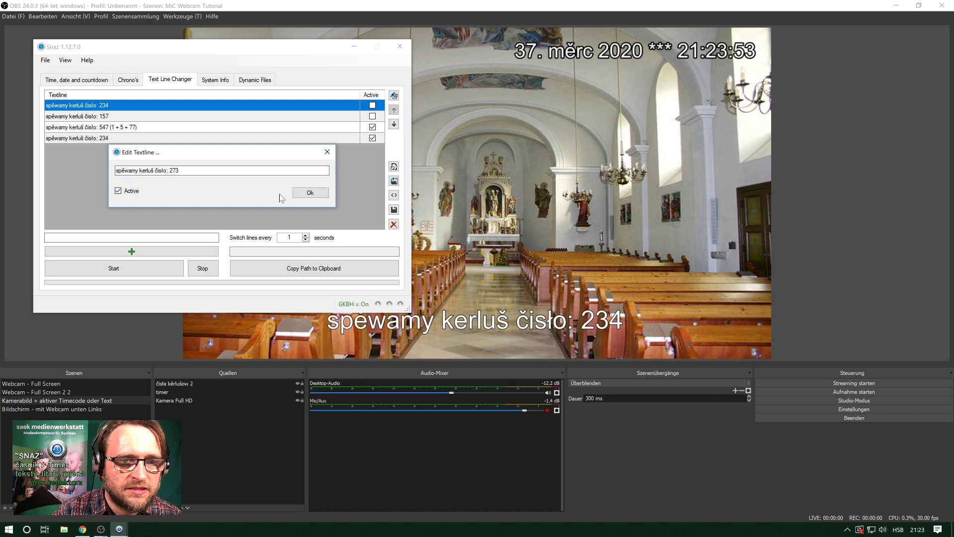
{"action": "left_click", "coordinate": [310, 192]}
- Change the second text line to "spěwamy kerluš čisło: 281" and set it active
{"action": "double_click", "coordinate": [144, 118]}
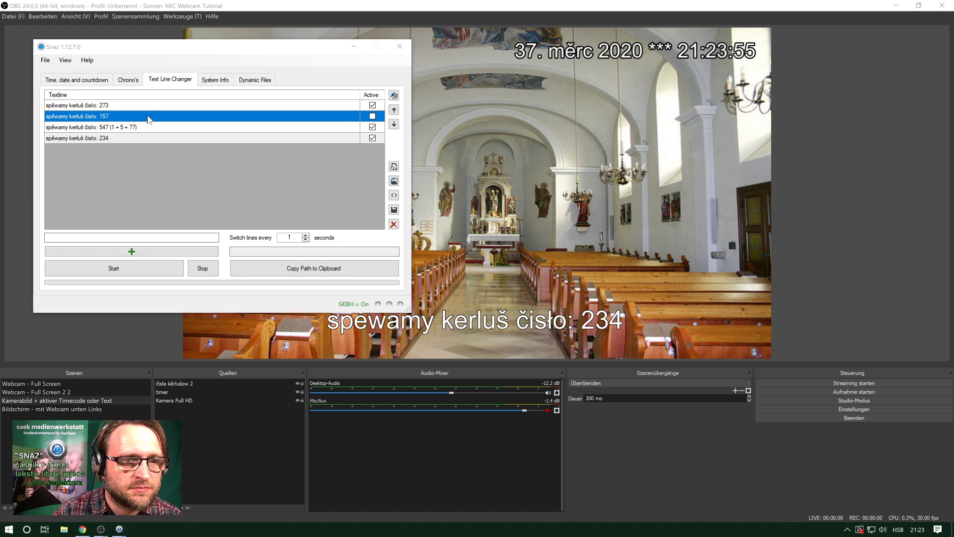
{"action": "left_click", "coordinate": [118, 192]}
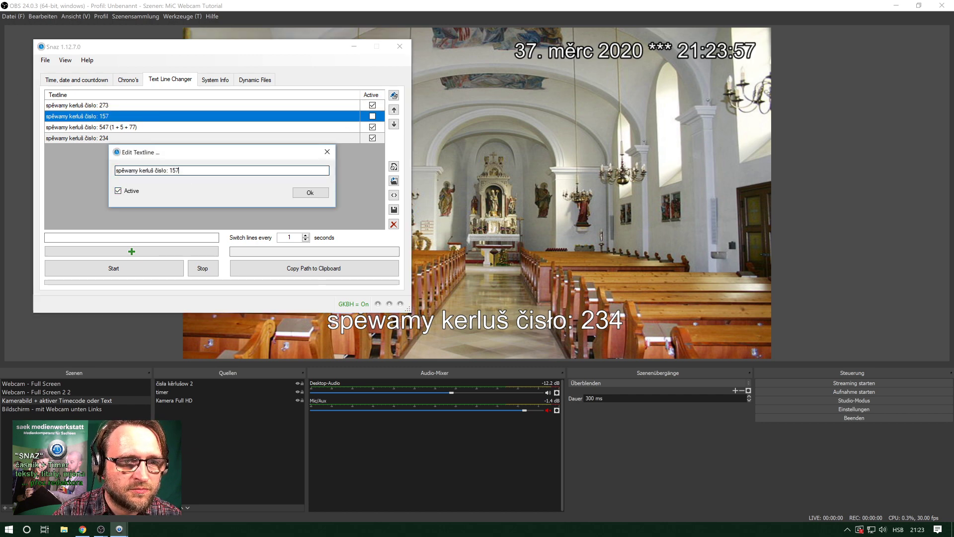
{"action": "key", "text": "shift+Tab"}
{"action": "key", "text": "ctrl+v"}
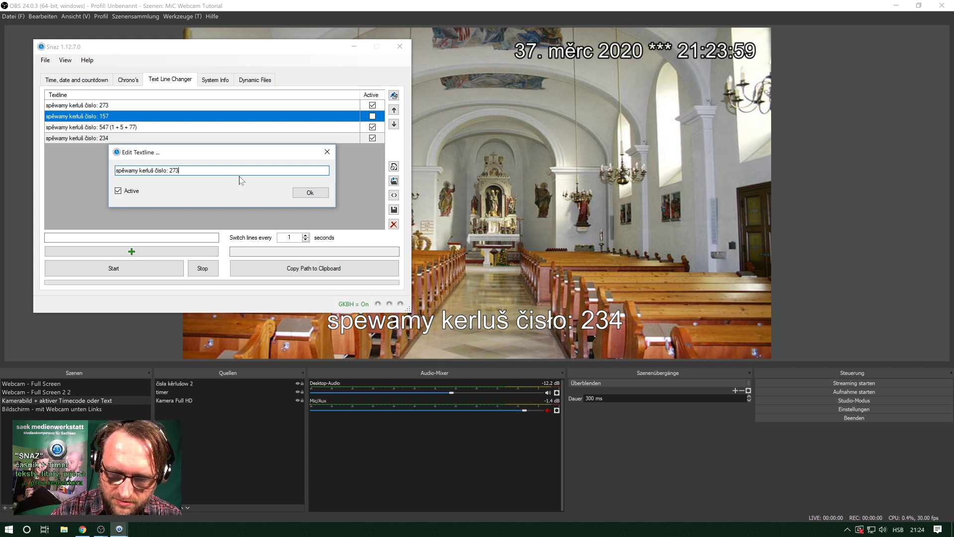
{"action": "key", "text": "BackSpace"}
{"action": "key", "text": "BackSpace"}
{"action": "type", "text": "81"}
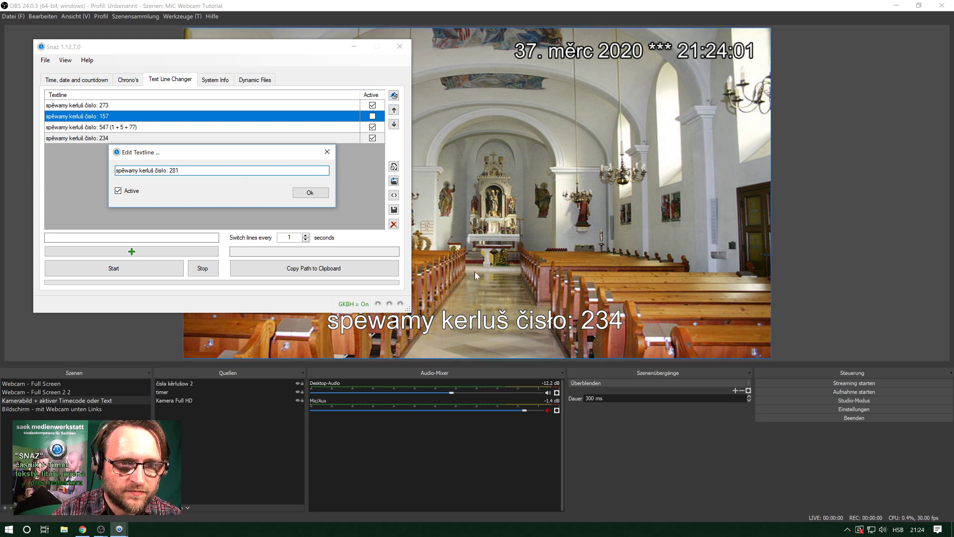
{"action": "left_click", "coordinate": [318, 193]}
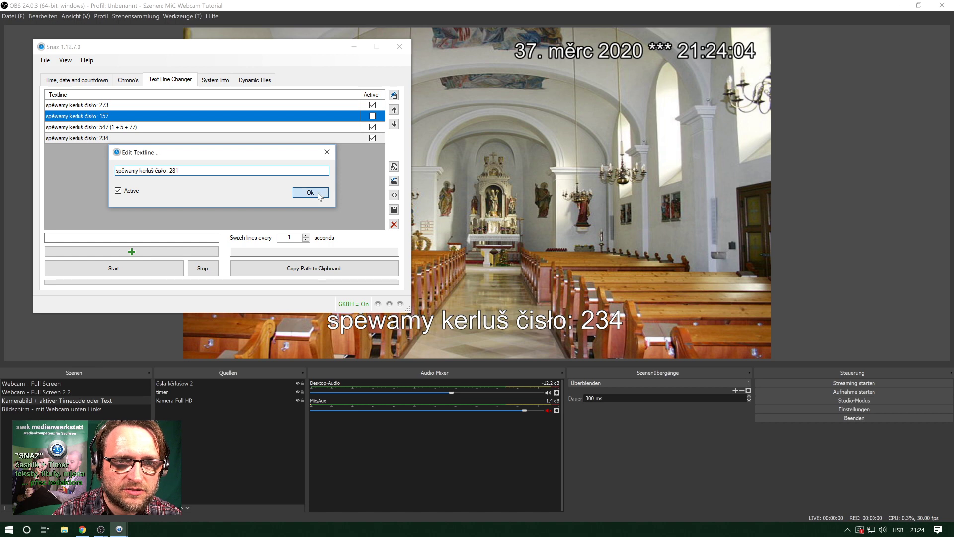
- Reorder the text lines so the hymn numbers follow as 273, 547 (1 + 5 + 77), 234 and 281
{"action": "left_click", "coordinate": [393, 123]}
{"action": "left_click", "coordinate": [395, 111]}
{"action": "left_click", "coordinate": [395, 112]}
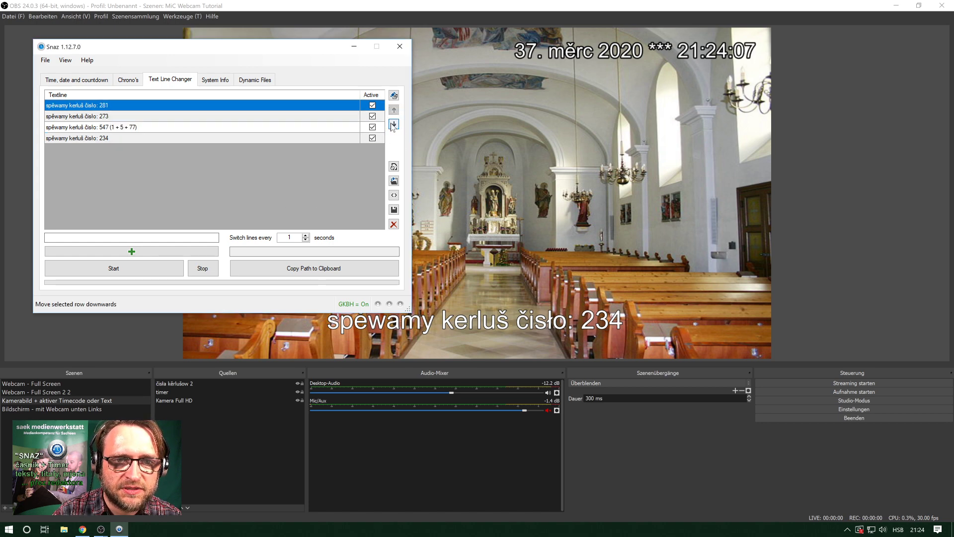
{"action": "left_click", "coordinate": [393, 123]}
{"action": "left_click", "coordinate": [394, 124]}
{"action": "left_click", "coordinate": [124, 139]}
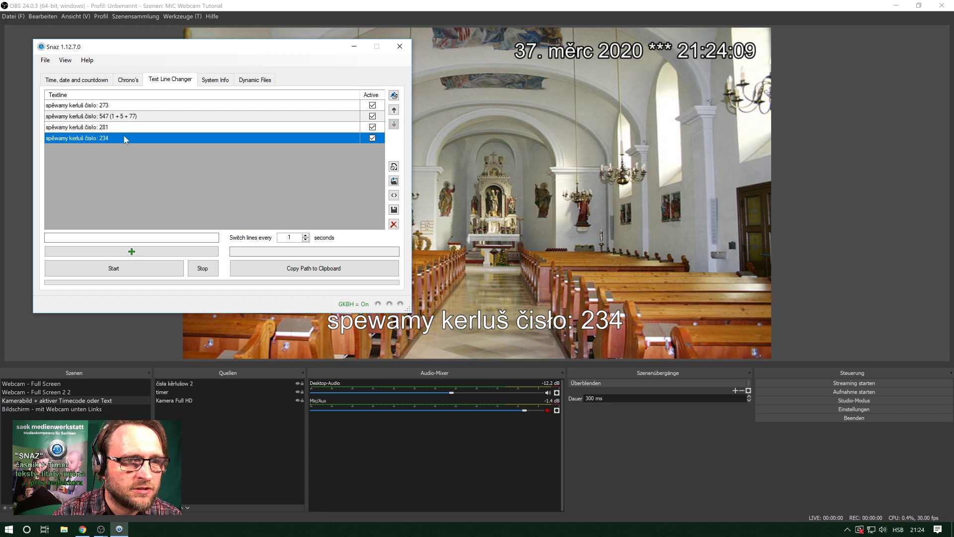
{"action": "left_click", "coordinate": [394, 110]}
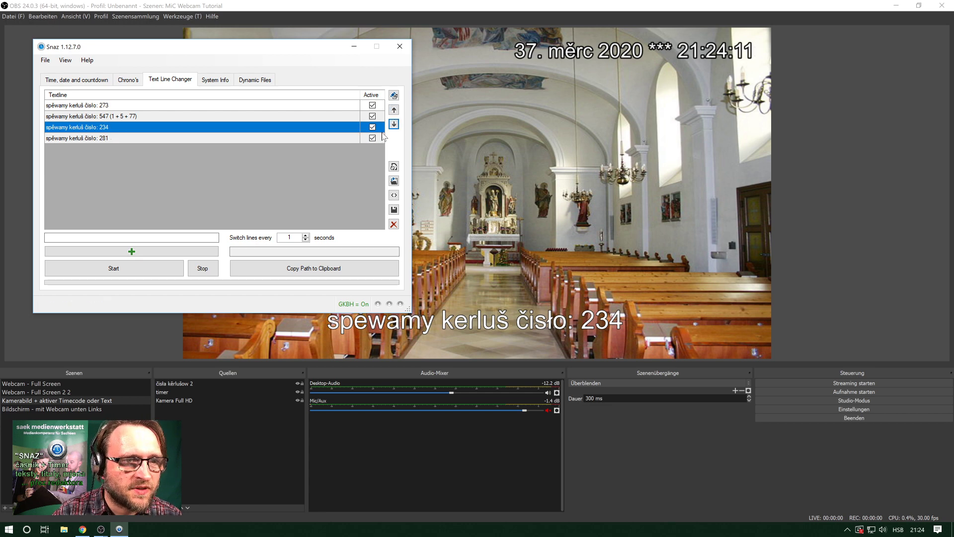
- Add the text line "Nětko prošu nic spěwać" and move it to third place, directly below the 547 line
{"action": "left_click", "coordinate": [132, 238]}
{"action": "type", "text": "spěwamy kerluš čísło: 273"}
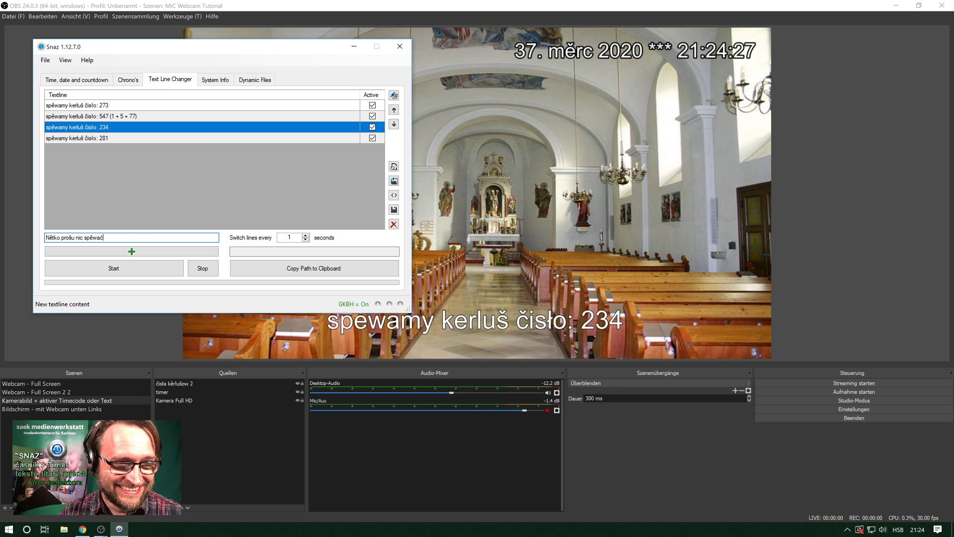
{"action": "left_click", "coordinate": [132, 251]}
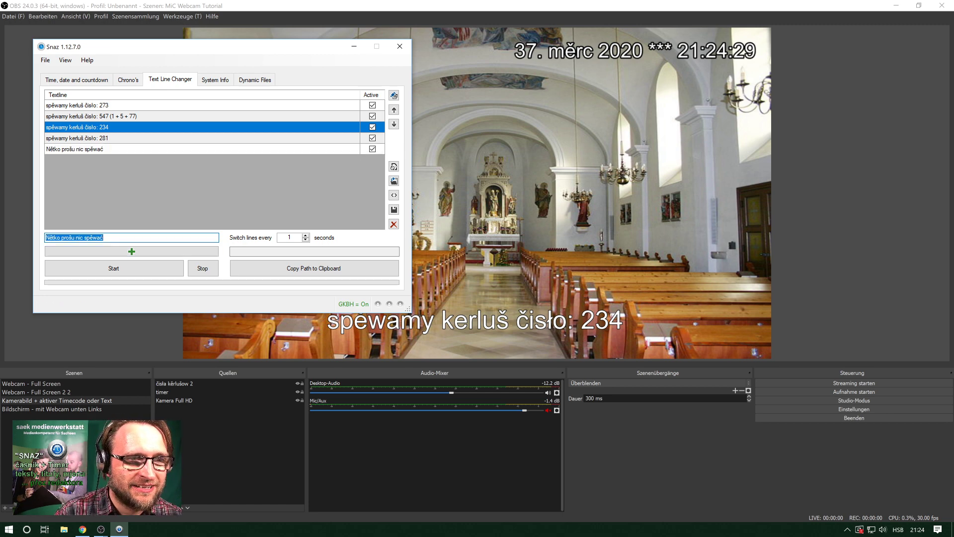
{"action": "left_click", "coordinate": [146, 149]}
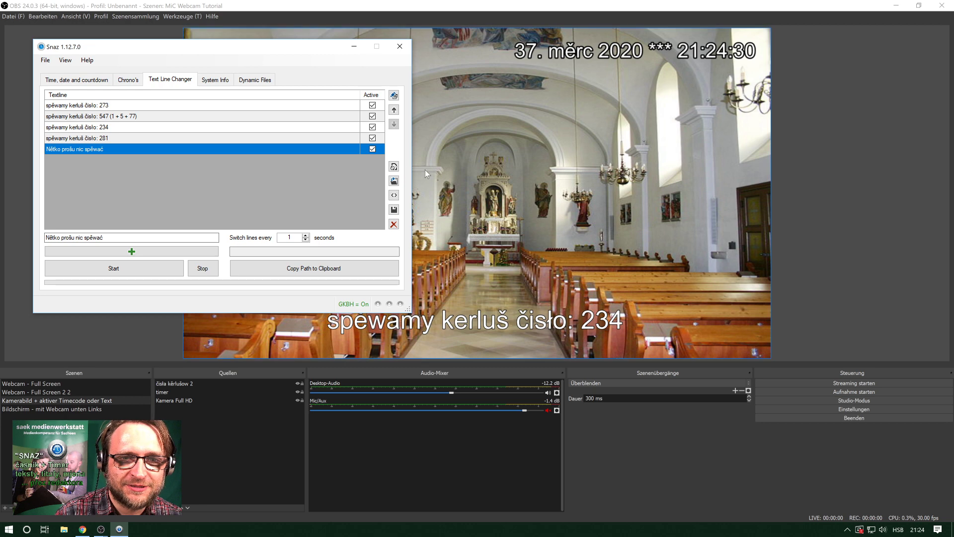
{"action": "left_click", "coordinate": [394, 111]}
{"action": "left_click", "coordinate": [394, 110]}
{"action": "left_click", "coordinate": [393, 110]}
{"action": "left_click", "coordinate": [394, 124]}
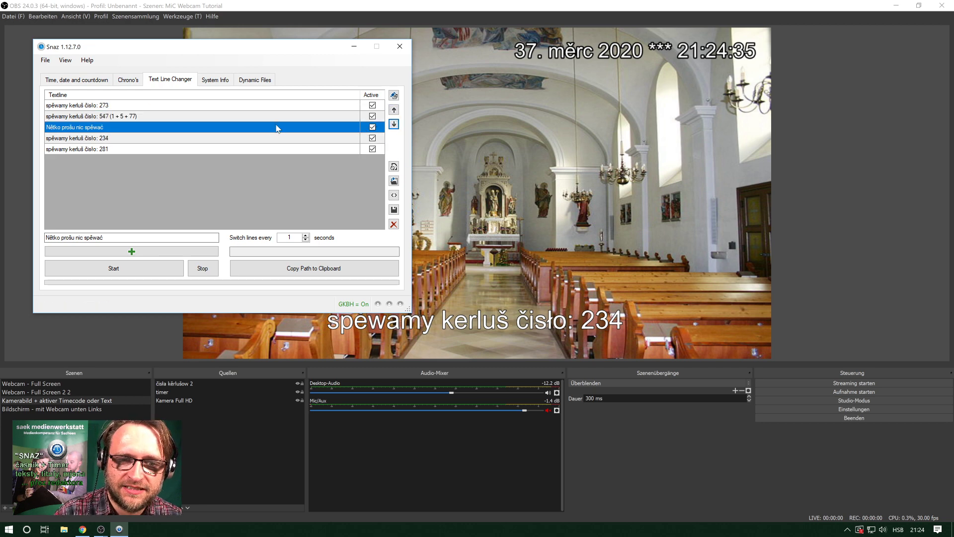
- Switch to OBS Studio and turn off reading from a file for the text source "čisła kěrlušow 2", accepting its properties
{"action": "left_click_drag", "start_coordinate": [288, 59], "coordinate": [283, 50]}
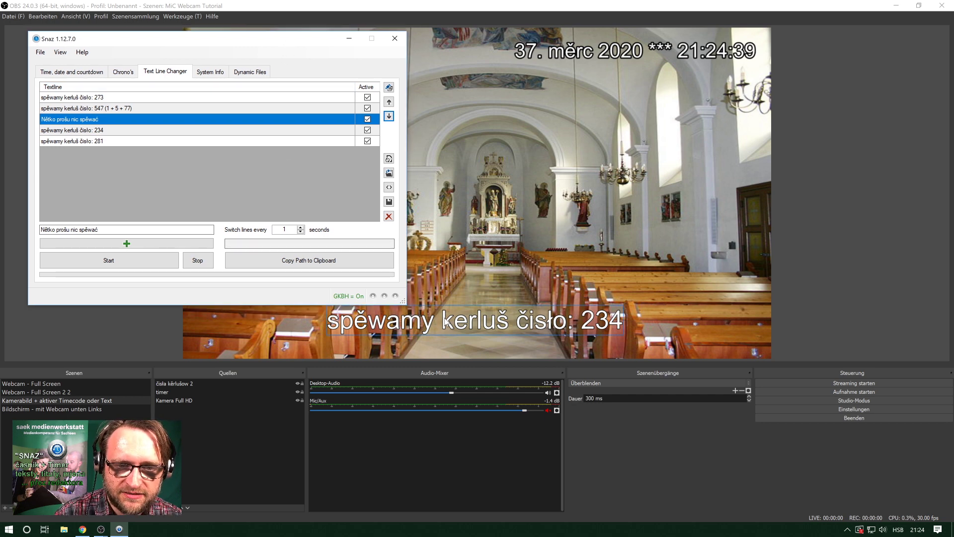
{"action": "left_click_drag", "start_coordinate": [272, 44], "coordinate": [257, 41]}
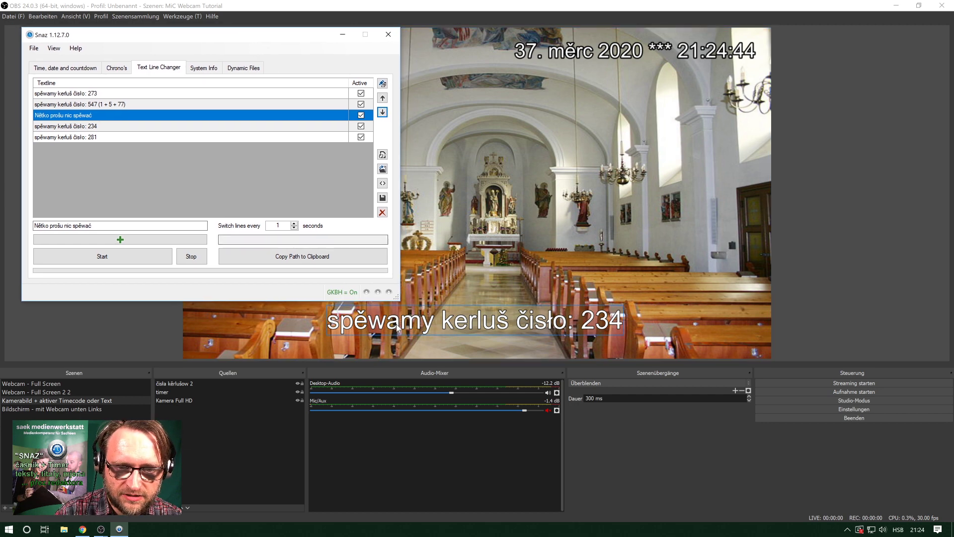
{"action": "left_click", "coordinate": [402, 321]}
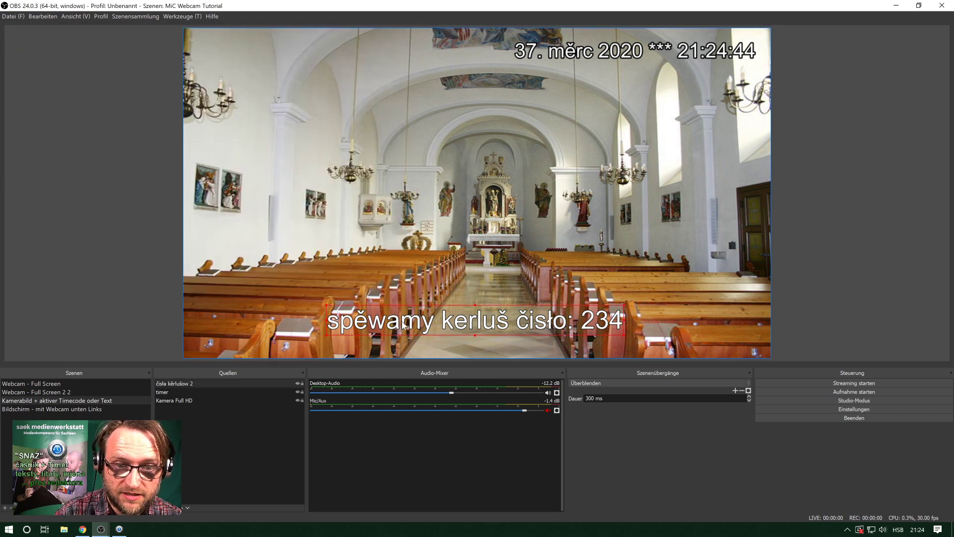
{"action": "double_click", "coordinate": [238, 384]}
{"action": "left_click", "coordinate": [216, 274]}
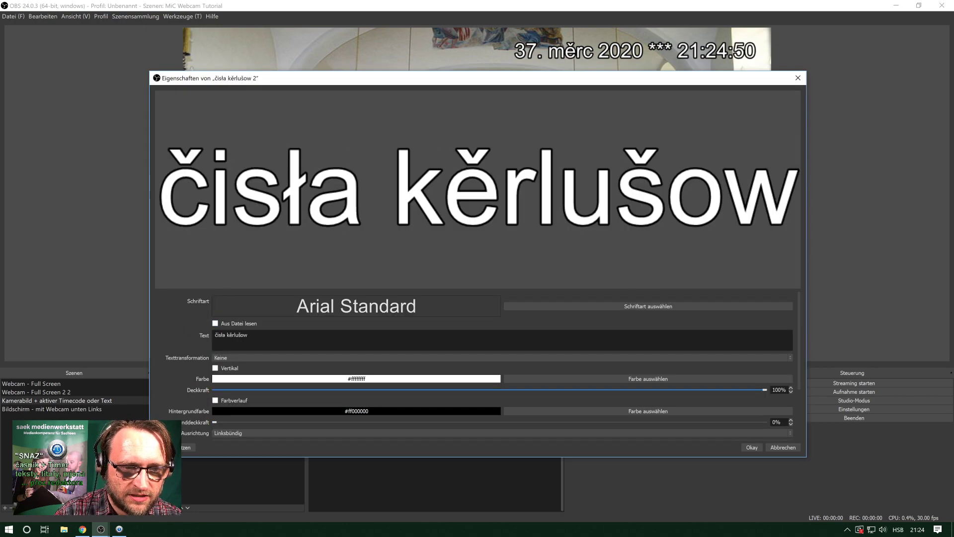
{"action": "key", "text": "alt+Tab"}
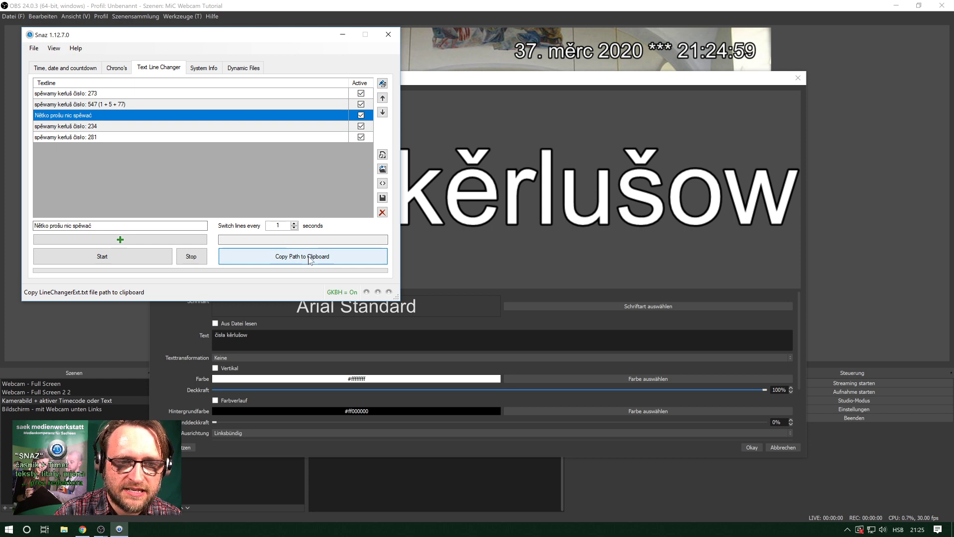
{"action": "left_click", "coordinate": [272, 383]}
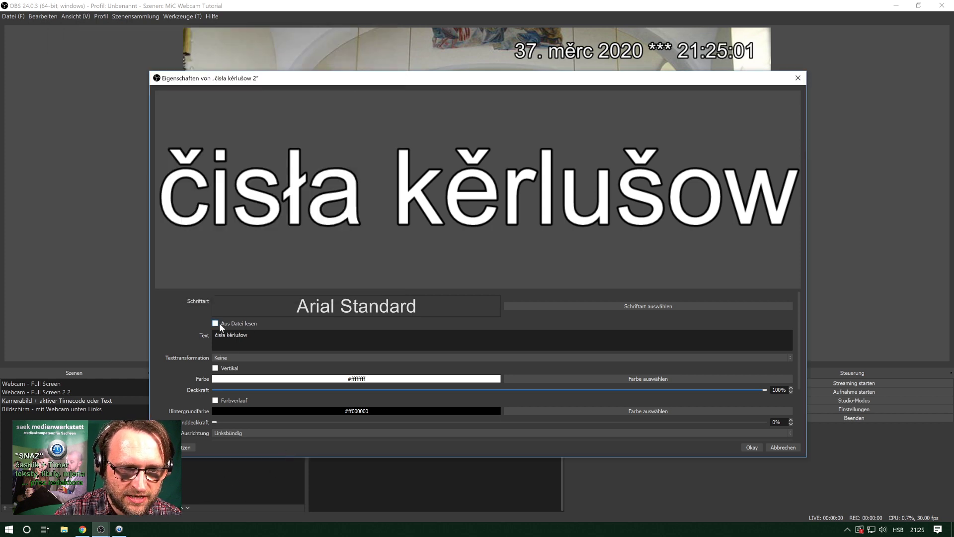
{"action": "left_click", "coordinate": [751, 448]}
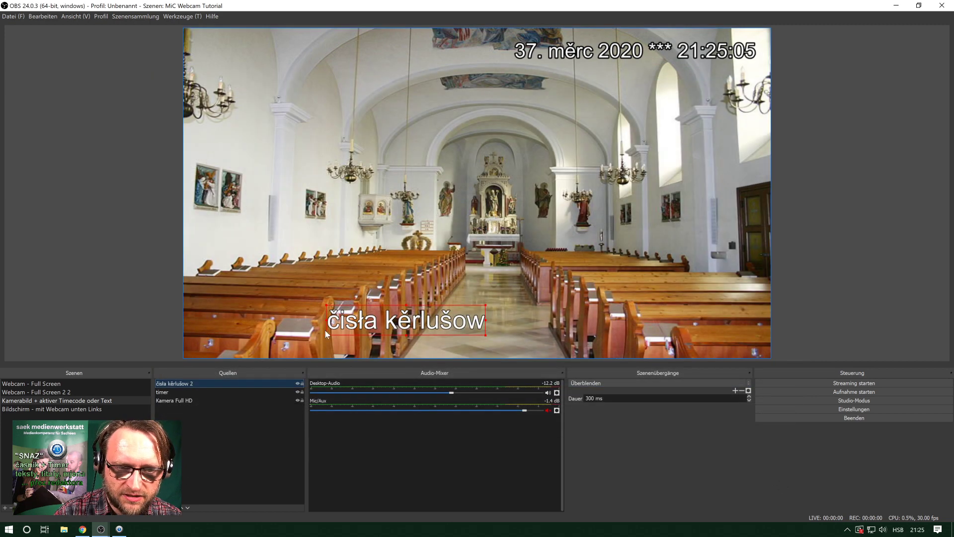
- Make the text source "čisła kěrlušow 2" read from C:/Snaz/TextFiles/LineChangerExt.txt and accept its properties
{"action": "double_click", "coordinate": [190, 383]}
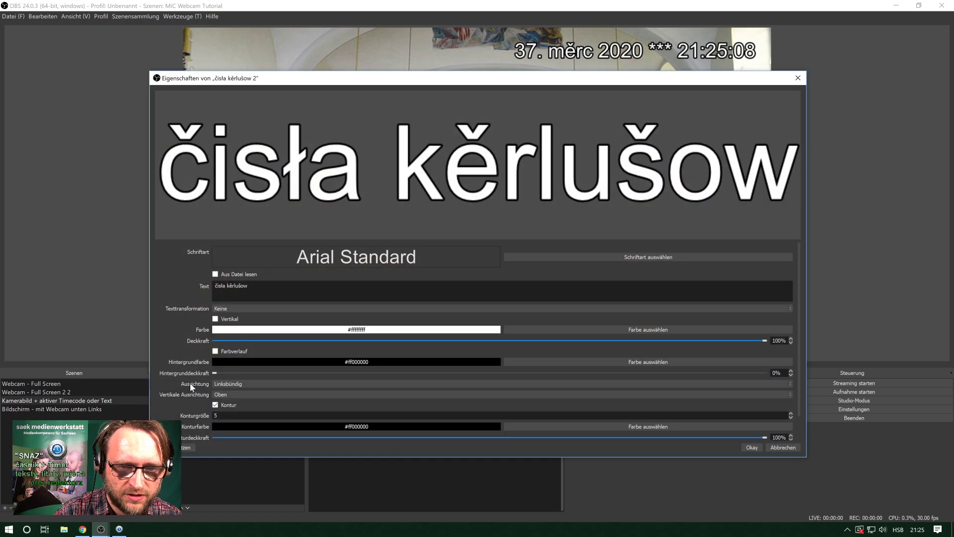
{"action": "left_click", "coordinate": [216, 274]}
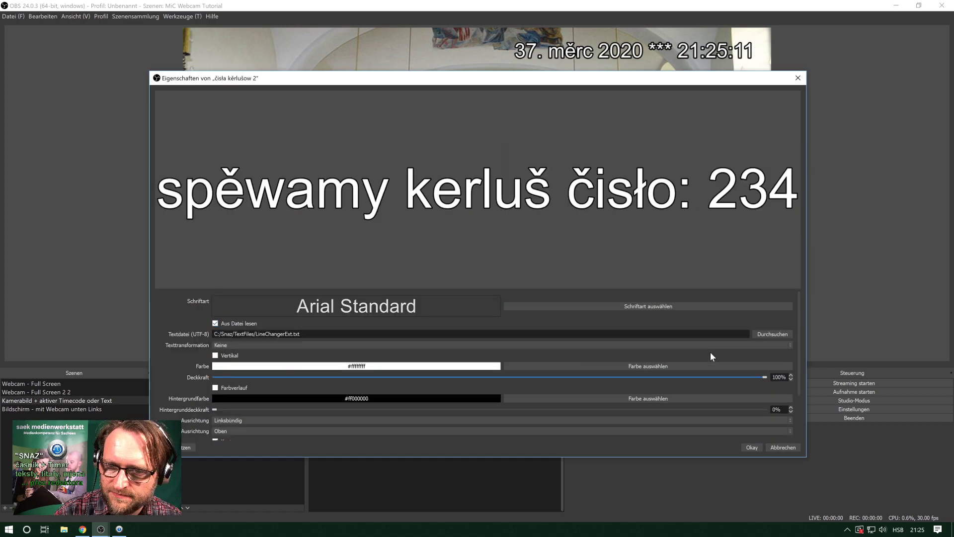
{"action": "left_click", "coordinate": [773, 334]}
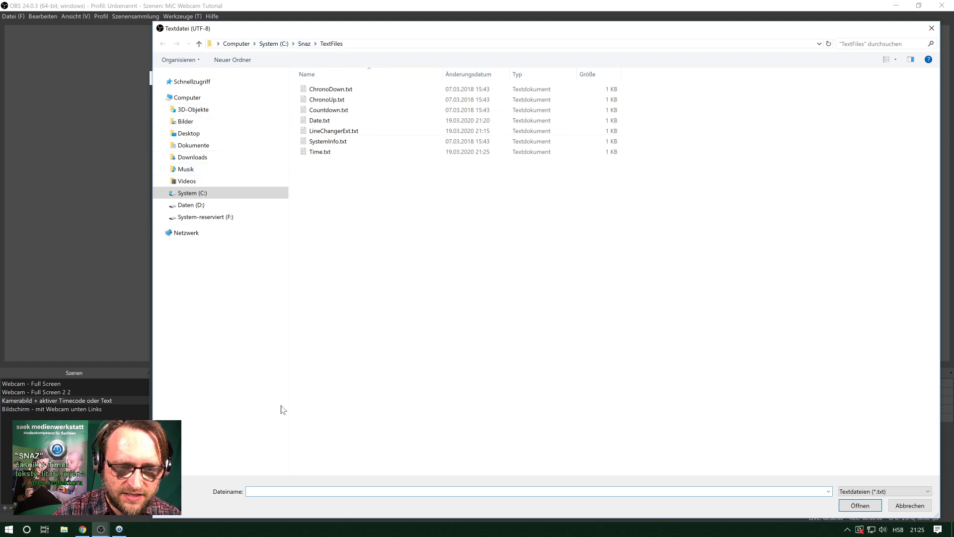
{"action": "type", "text": "spěwamy kerluš čísło: 273"}
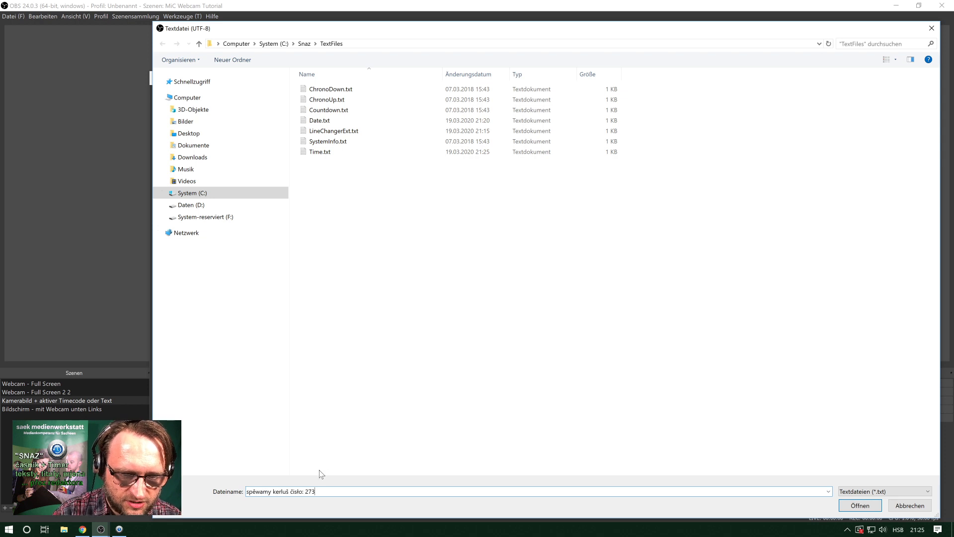
{"action": "key", "text": "ctrl+a"}
{"action": "key", "text": "BackSpace"}
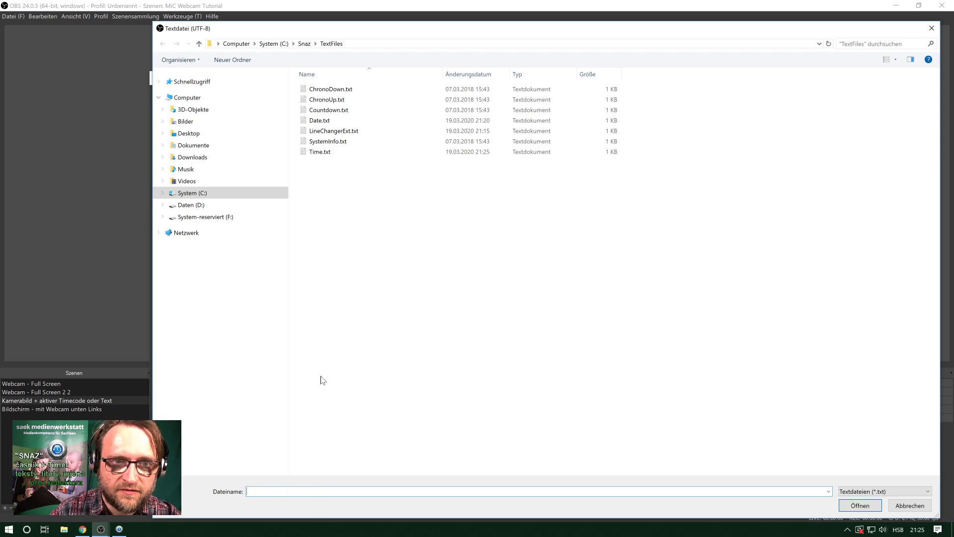
{"action": "left_click", "coordinate": [330, 132]}
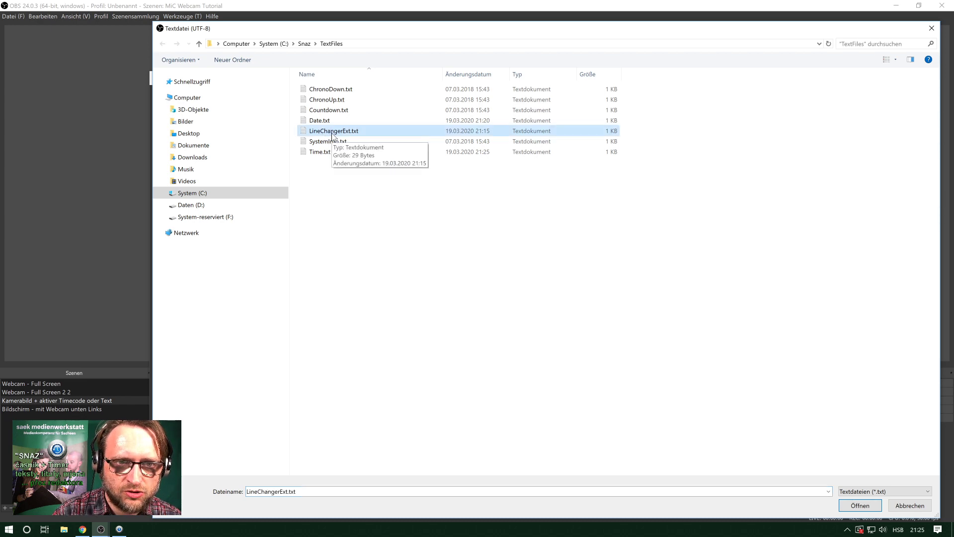
{"action": "double_click", "coordinate": [332, 132]}
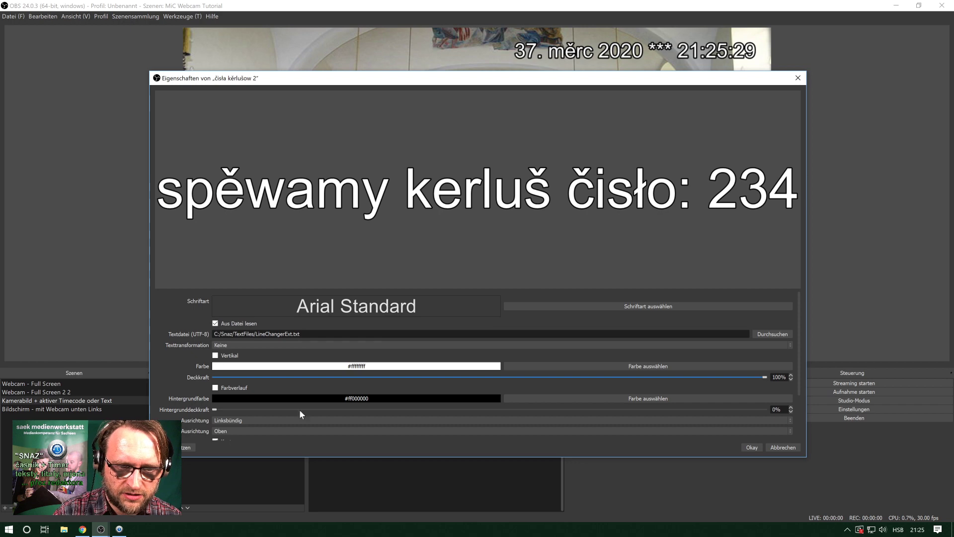
{"action": "left_click", "coordinate": [752, 447]}
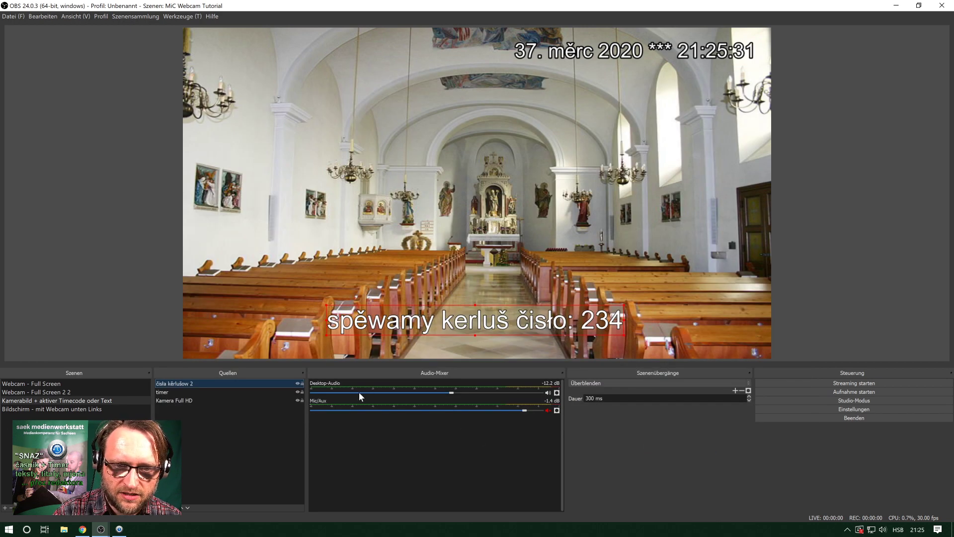
- Switch to Snaz, stop the text line changer, select the 273 line and start the changer again
{"action": "left_click", "coordinate": [119, 529]}
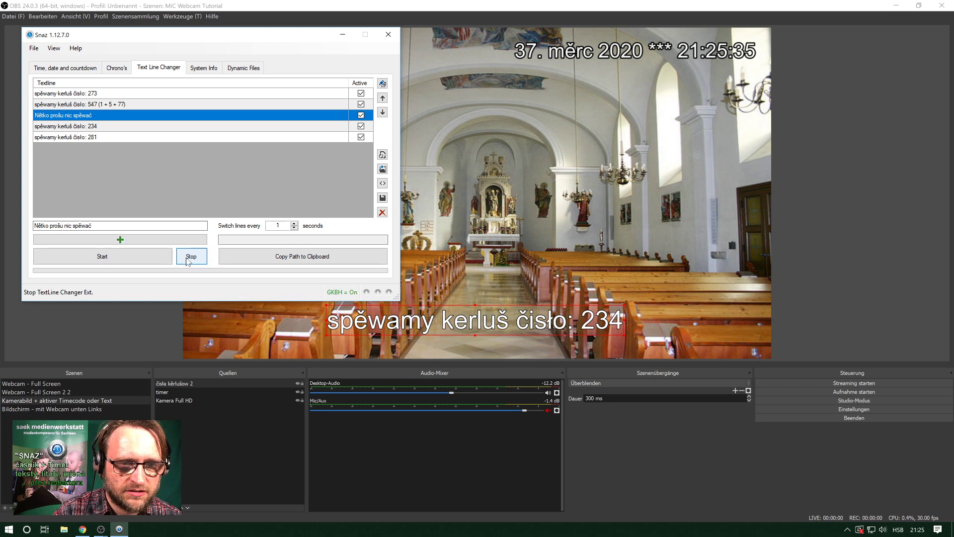
{"action": "left_click", "coordinate": [138, 260]}
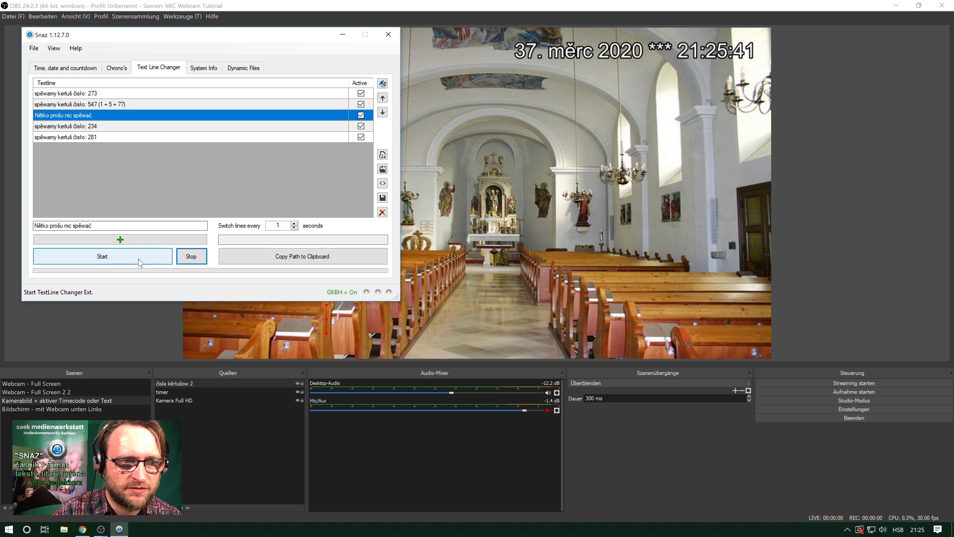
{"action": "left_click", "coordinate": [122, 94]}
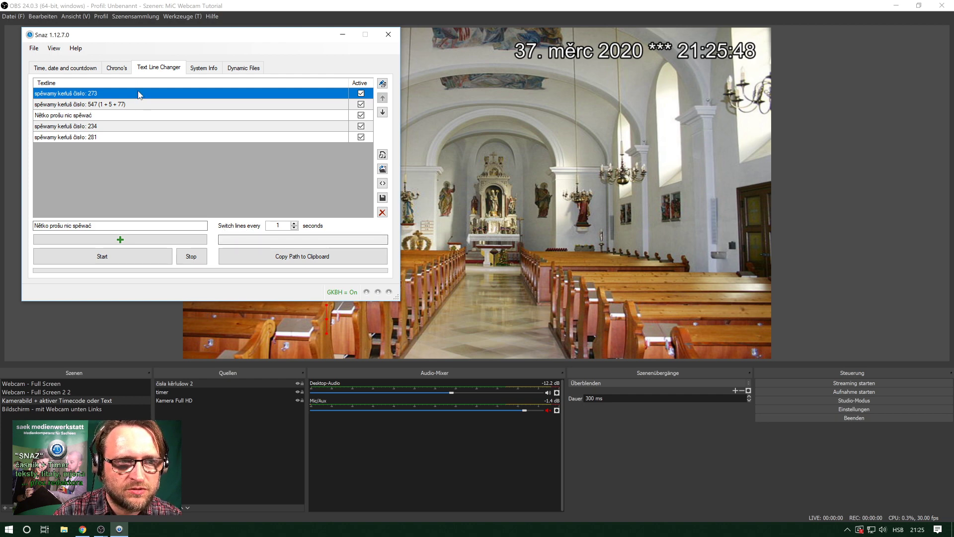
{"action": "left_click", "coordinate": [111, 260]}
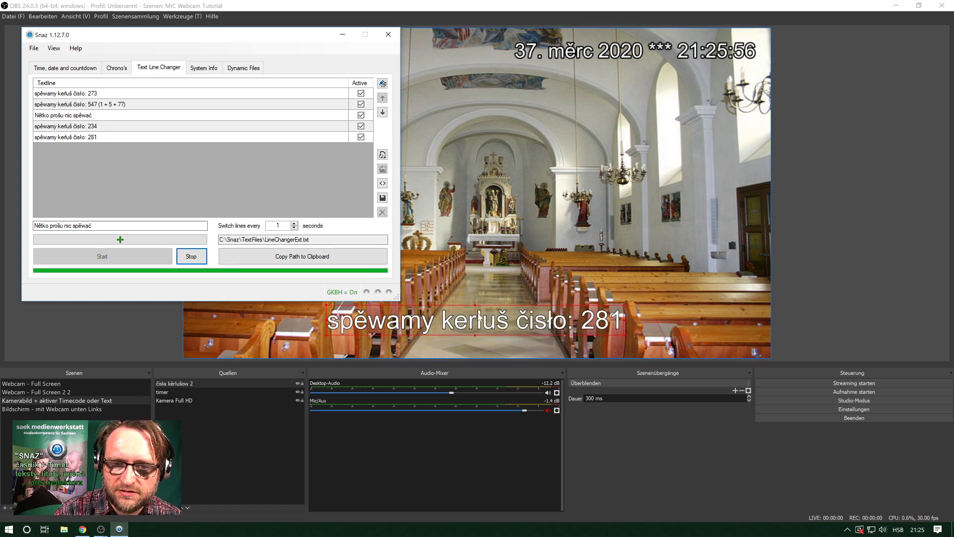
- Set the line switching interval to 4 seconds and restart the text line changer
{"action": "left_click", "coordinate": [294, 223]}
{"action": "left_click", "coordinate": [294, 223]}
{"action": "left_click", "coordinate": [293, 223]}
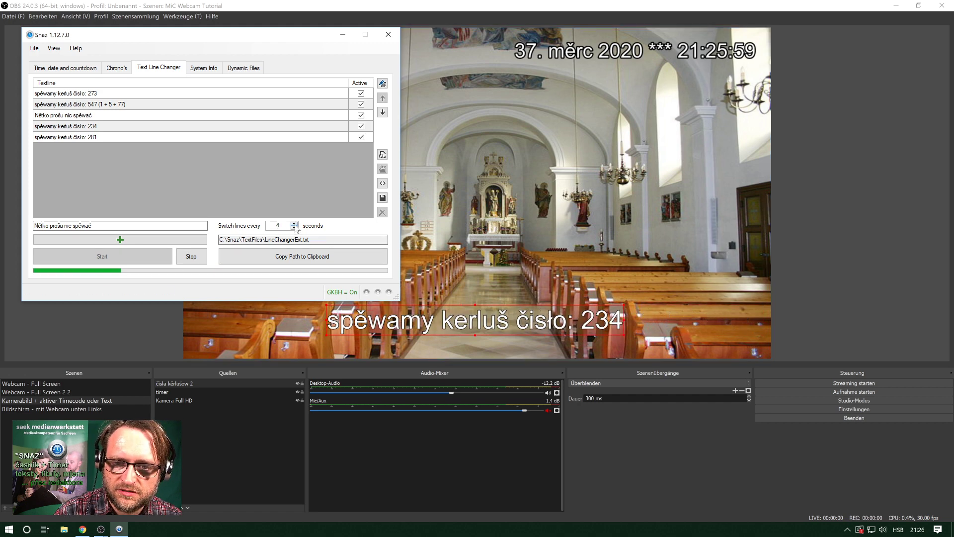
{"action": "left_click", "coordinate": [191, 256]}
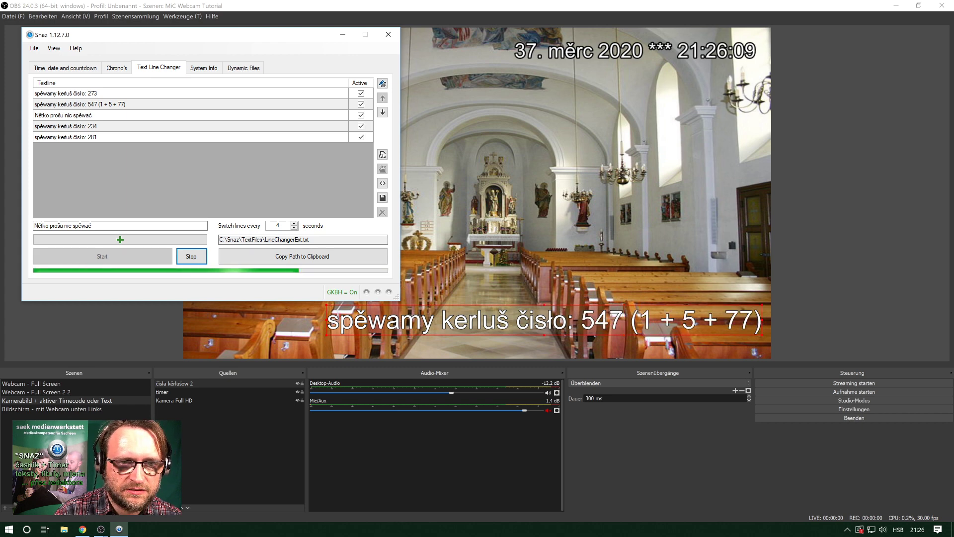
- Stop the text line changer, set the switching interval to 9999 seconds and start it again
{"action": "left_click", "coordinate": [198, 257]}
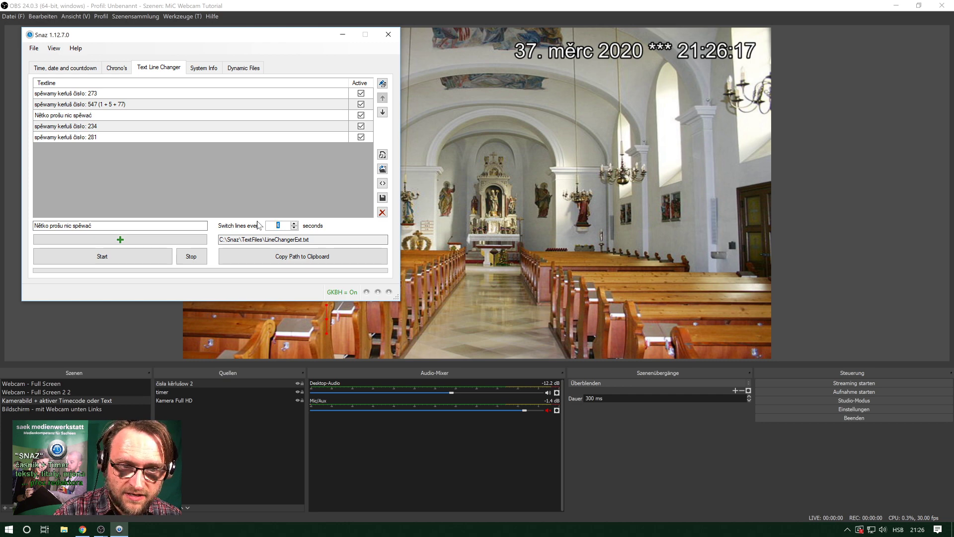
{"action": "type", "text": "9999"}
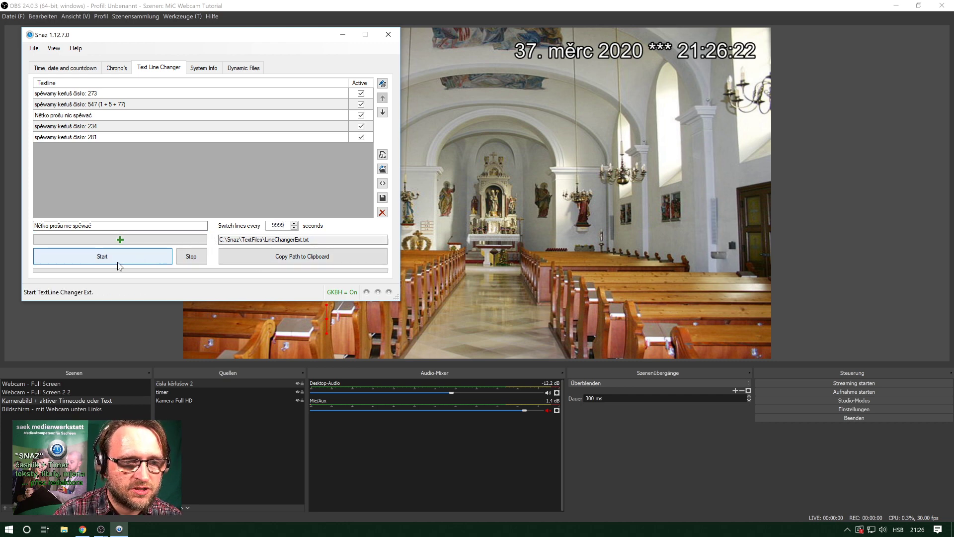
{"action": "left_click", "coordinate": [137, 256]}
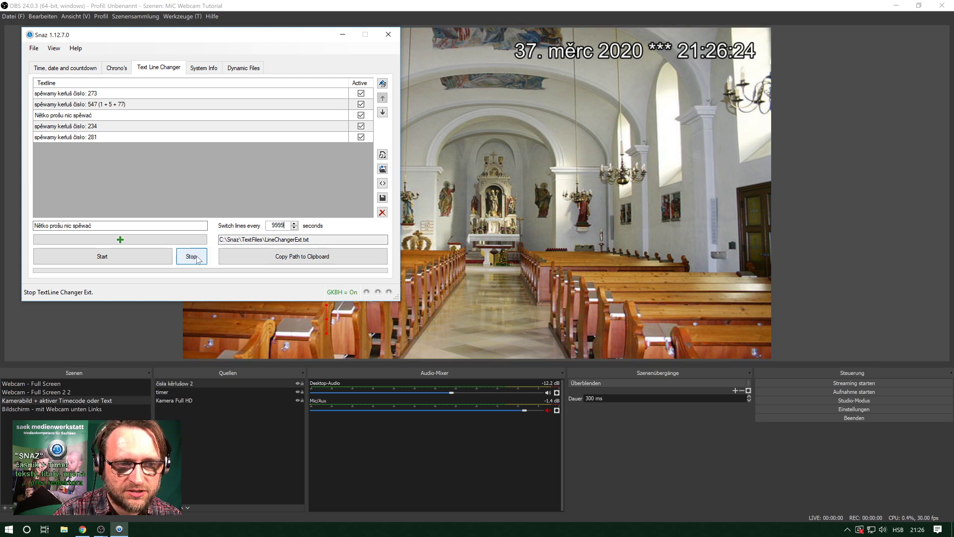
- Deactivate the text line "spěwamy kerluš čisło: 273" and start the text line changer
{"action": "double_click", "coordinate": [360, 95]}
{"action": "left_click", "coordinate": [106, 179]}
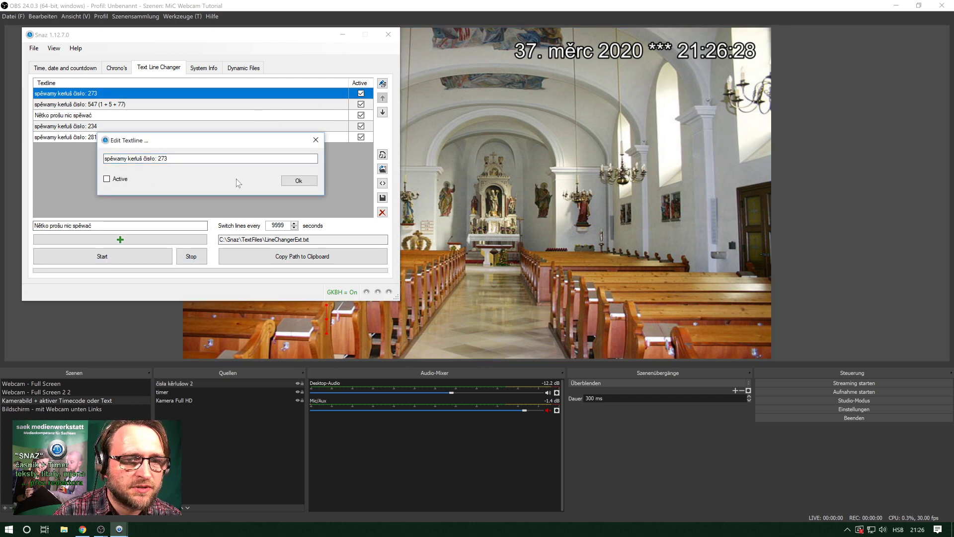
{"action": "left_click", "coordinate": [298, 180]}
{"action": "left_click", "coordinate": [133, 258]}
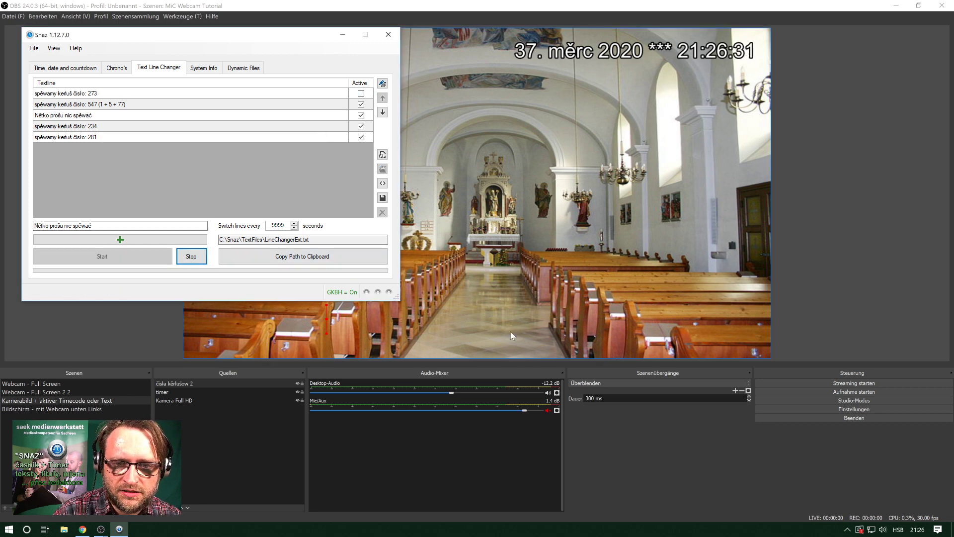
- Centre the 547 (1 + 5 + 77) text overlay horizontally in the OBS Studio preview and return to Snaz
{"action": "left_click_drag", "start_coordinate": [520, 327], "coordinate": [460, 327]}
{"action": "left_click", "coordinate": [119, 528]}
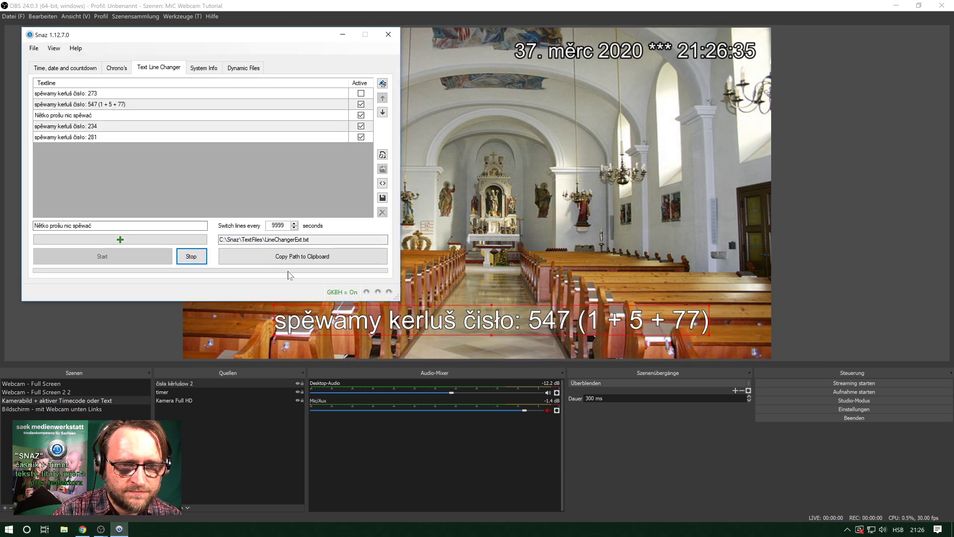
{"action": "left_click_drag", "start_coordinate": [248, 35], "coordinate": [244, 29]}
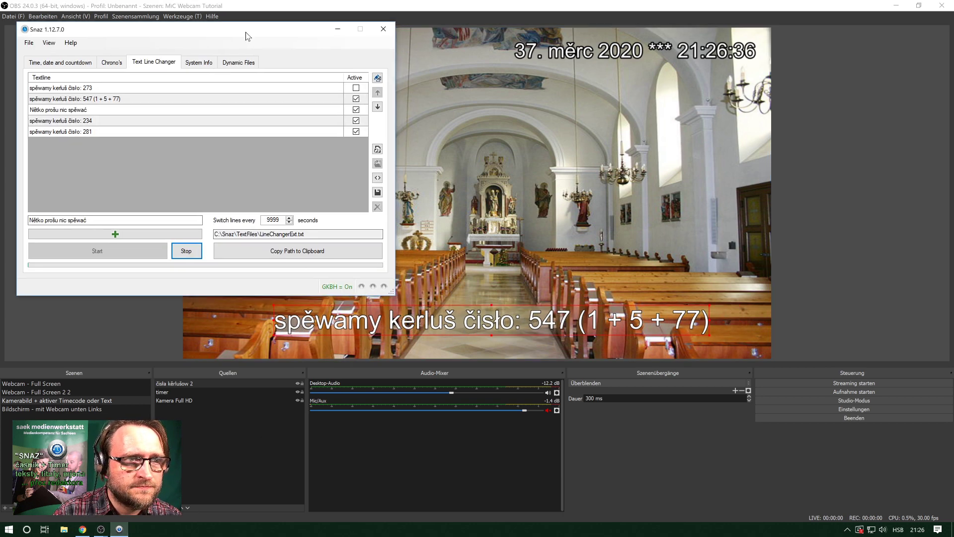
- Stop the text line changer, deactivate the 547 (1 + 5 + 77) line and start the changer again
{"action": "left_click", "coordinate": [194, 255]}
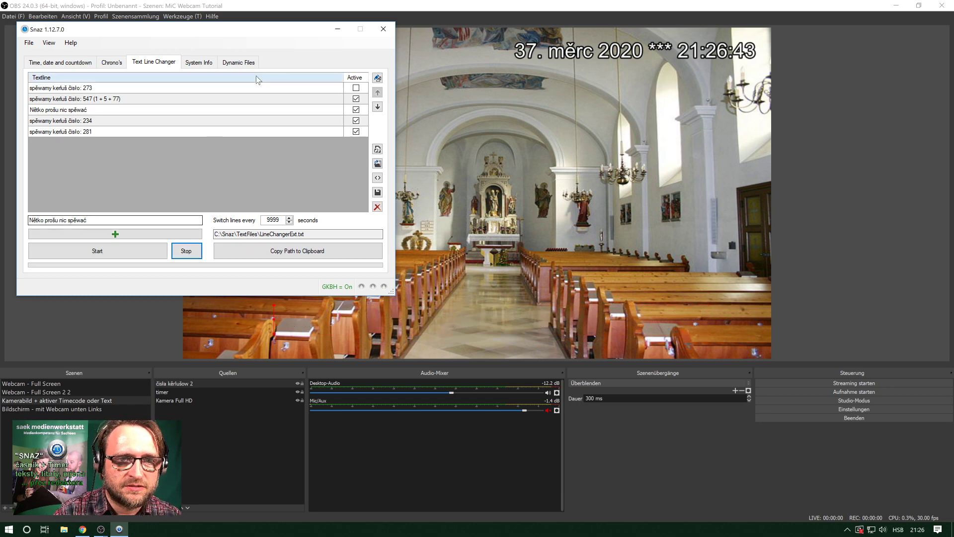
{"action": "double_click", "coordinate": [157, 100]}
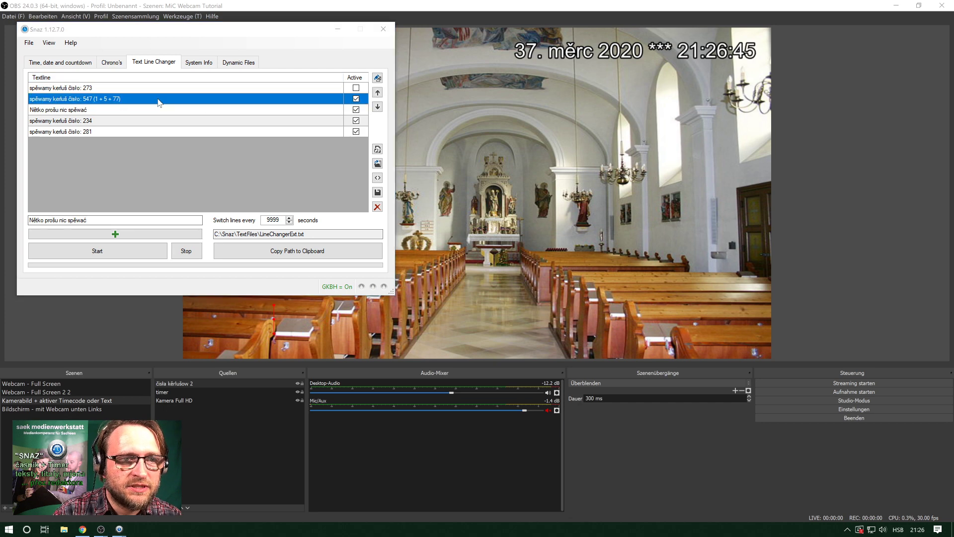
{"action": "left_click", "coordinate": [102, 174]}
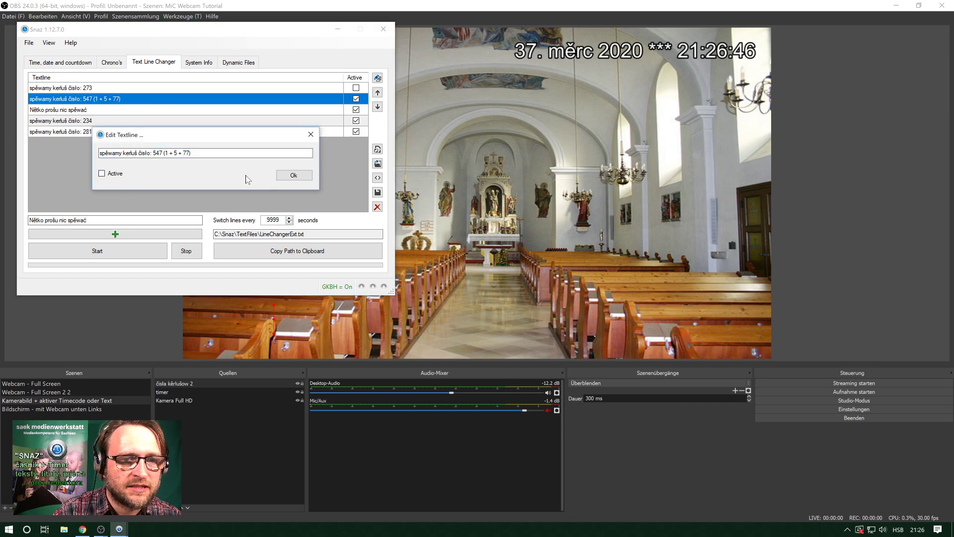
{"action": "left_click", "coordinate": [293, 175]}
{"action": "left_click", "coordinate": [102, 111]}
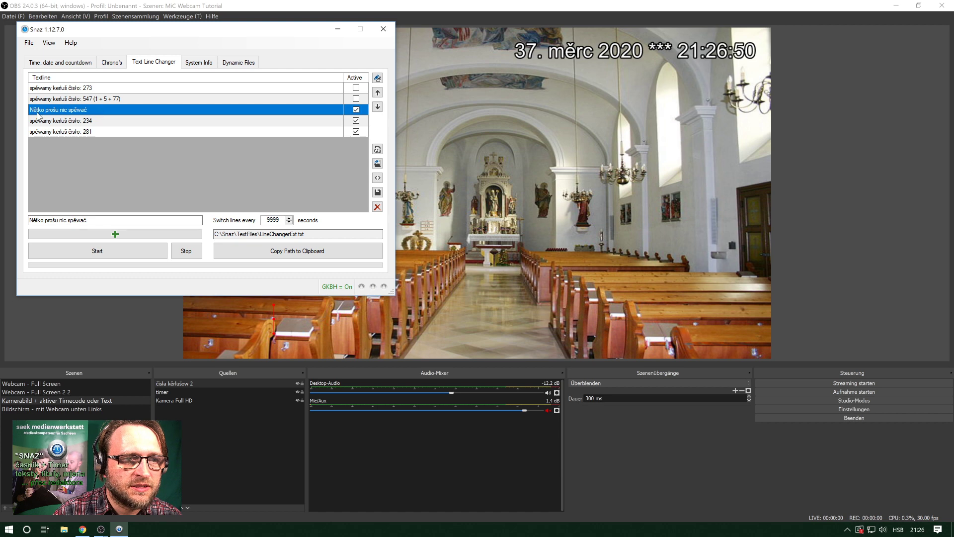
{"action": "left_click", "coordinate": [102, 251]}
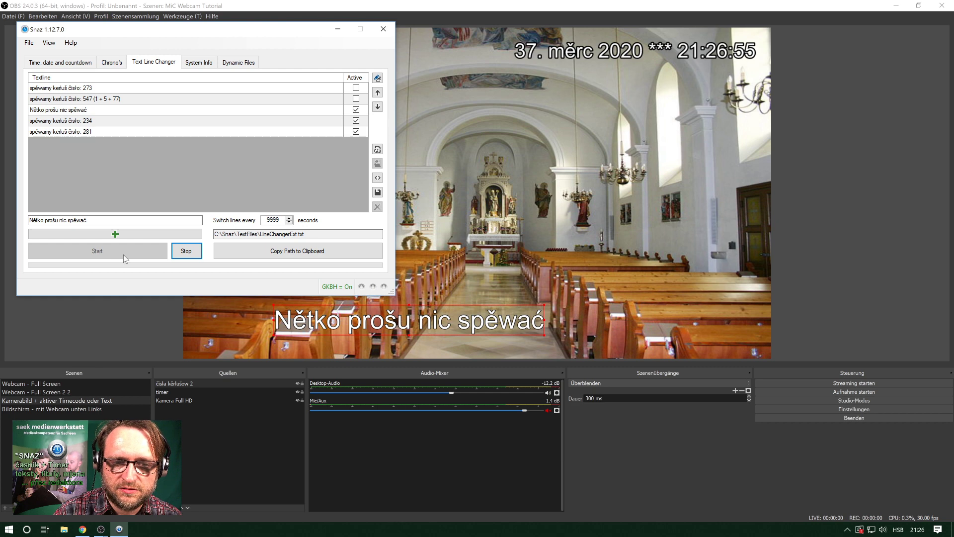
- Centre the "Nětko prošu nic spěwać" overlay horizontally in the OBS Studio preview and return to Snaz
{"action": "left_click", "coordinate": [404, 321]}
{"action": "left_click_drag", "start_coordinate": [405, 321], "coordinate": [475, 321]}
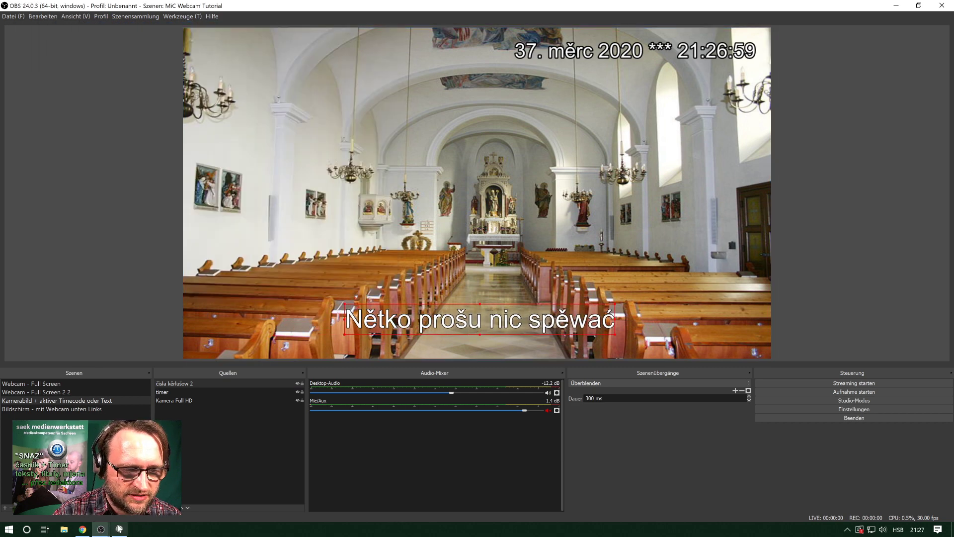
{"action": "left_click", "coordinate": [119, 532]}
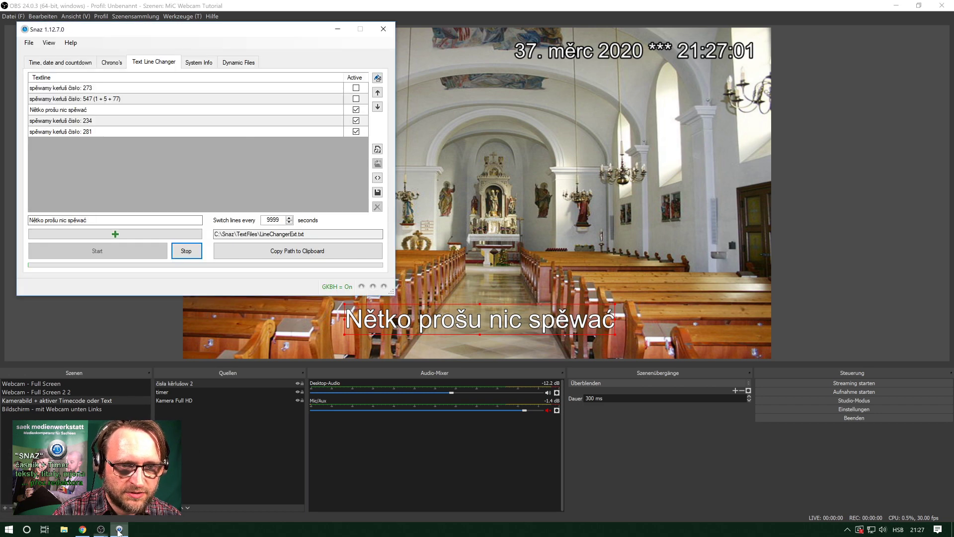
- Stop the text line changer, deactivate "Nětko prošu nic spěwać", keep the 234 line active and start the changer again
{"action": "left_click", "coordinate": [187, 255]}
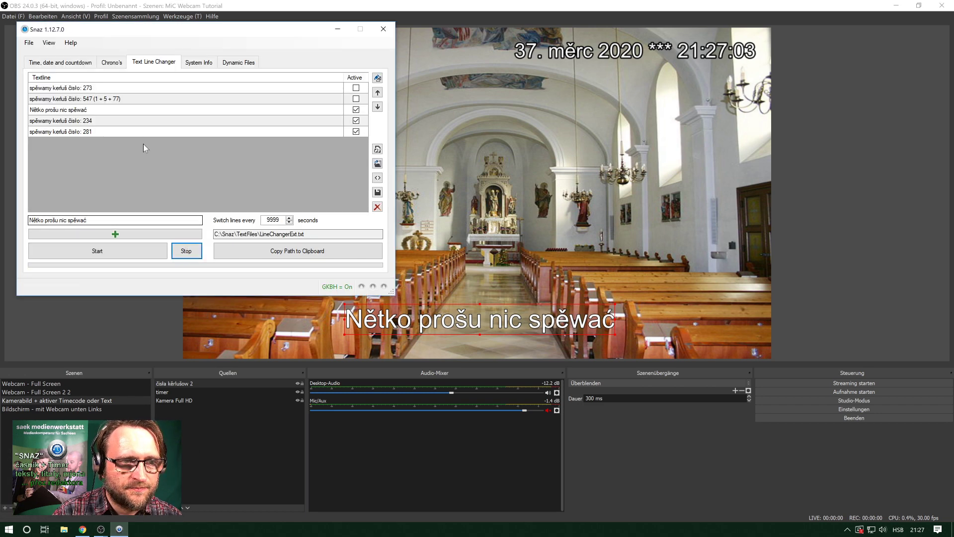
{"action": "double_click", "coordinate": [350, 110]}
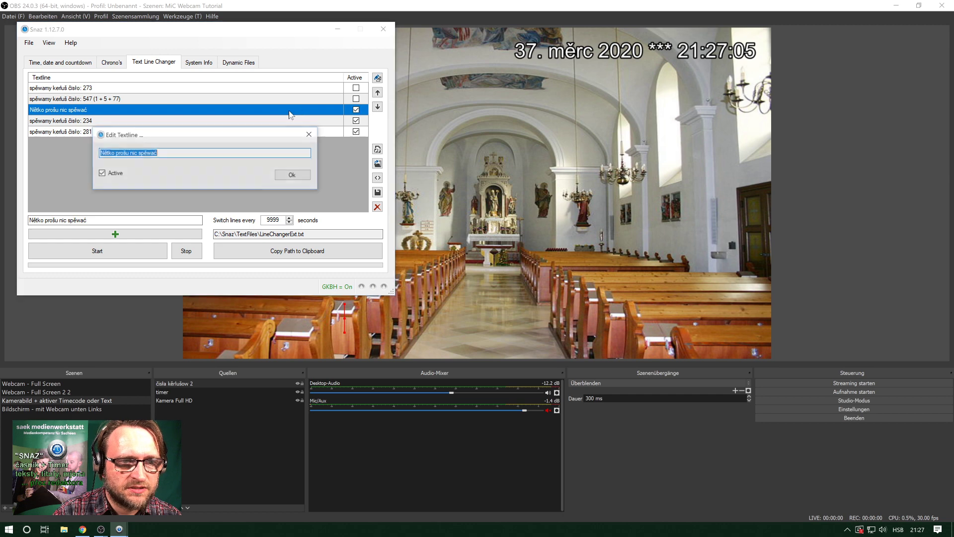
{"action": "left_click", "coordinate": [291, 178]}
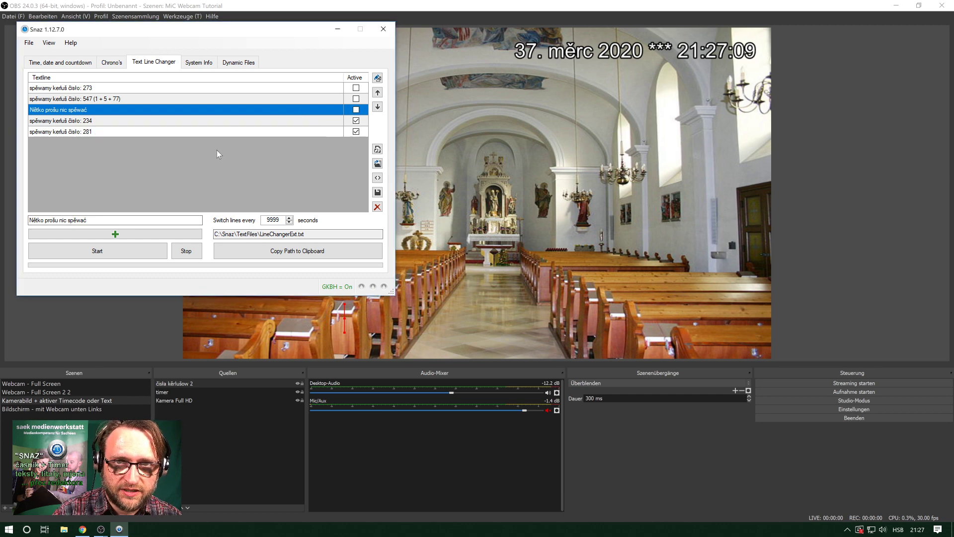
{"action": "double_click", "coordinate": [121, 121]}
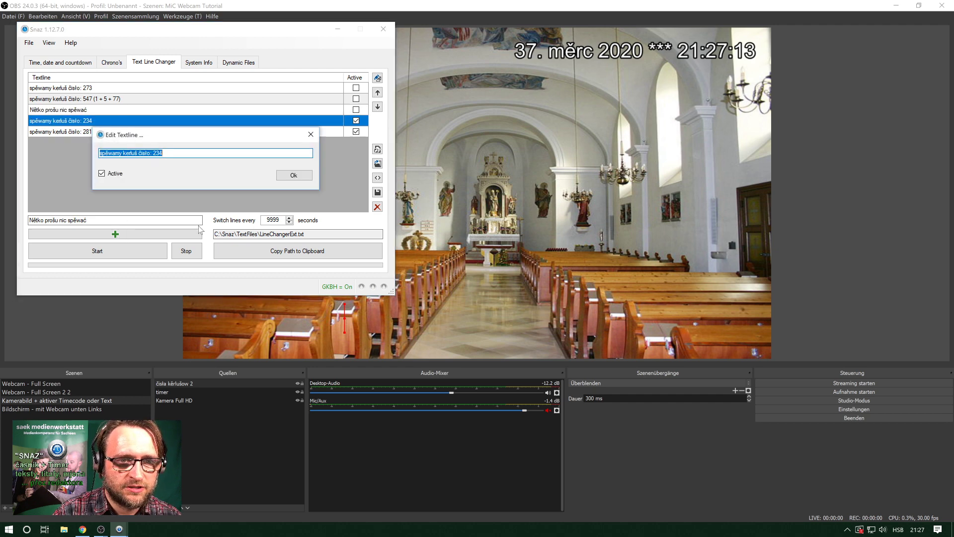
{"action": "left_click", "coordinate": [294, 174]}
{"action": "left_click", "coordinate": [97, 251]}
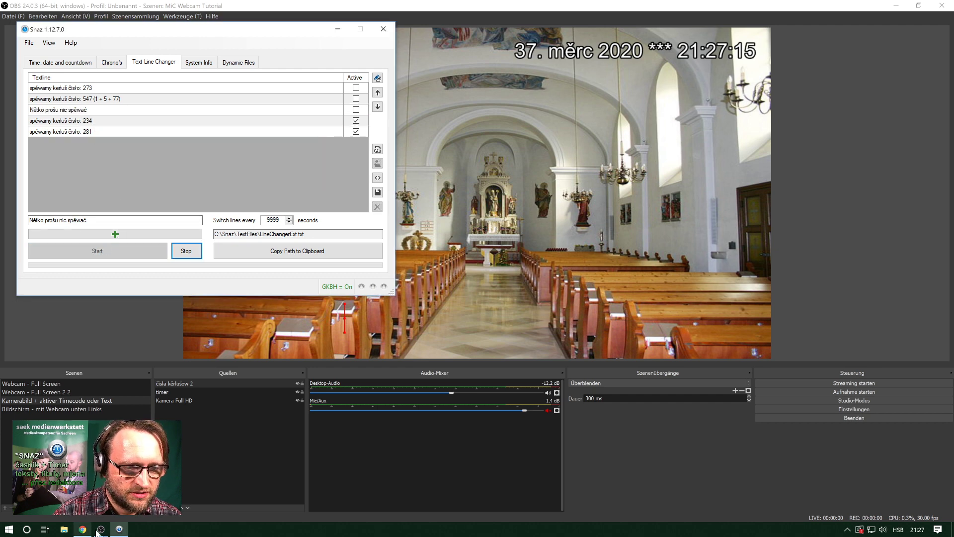
{"action": "mouse_move", "coordinate": [106, 532]}
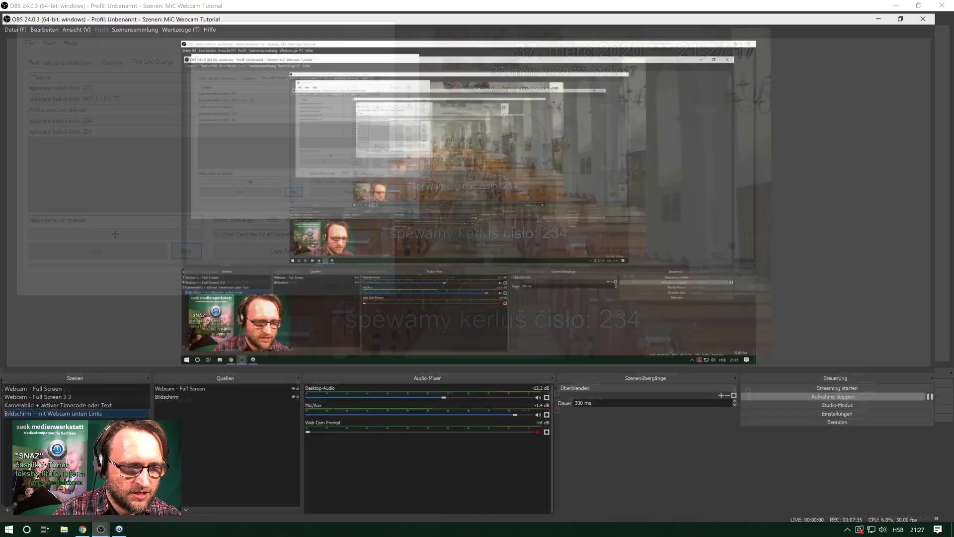